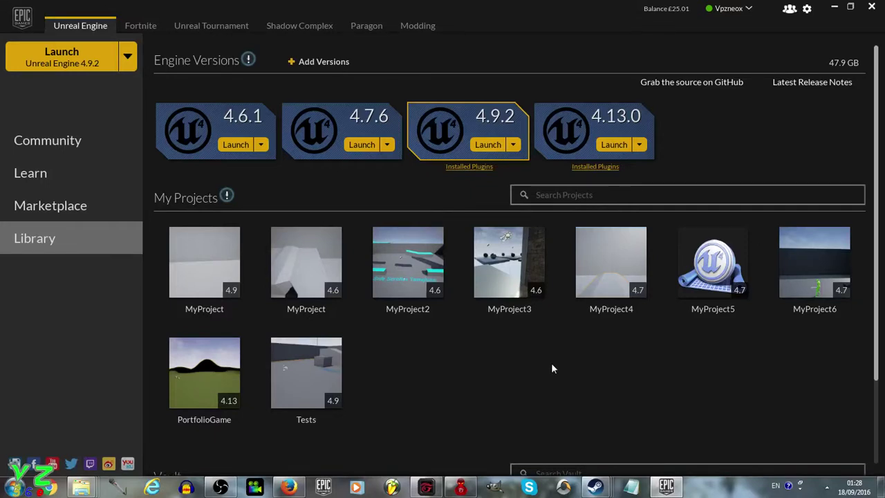
- Open Sculptris to start a new sculpture from the default sphere
scroll(549, 365, up, 2)
click(4, 487)
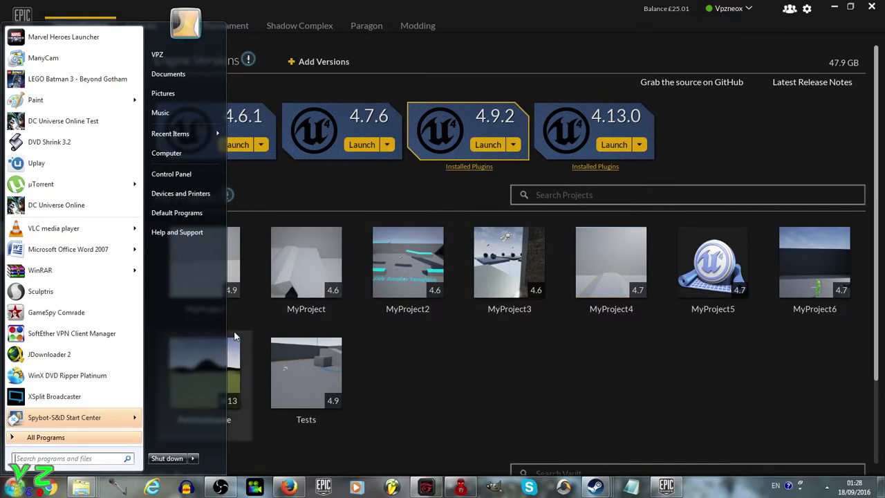
click(28, 291)
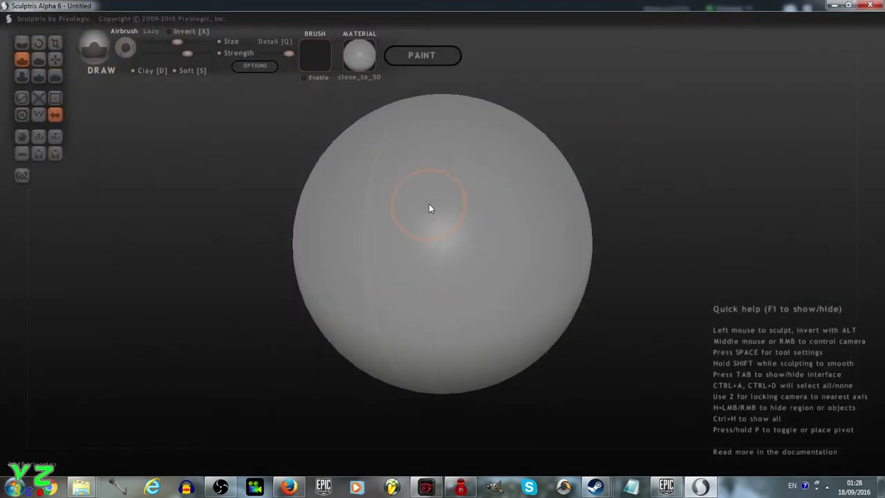
- Sculpt several raised bumps across the symmetrical sphere with the Draw brush
scroll(434, 199, down, 3)
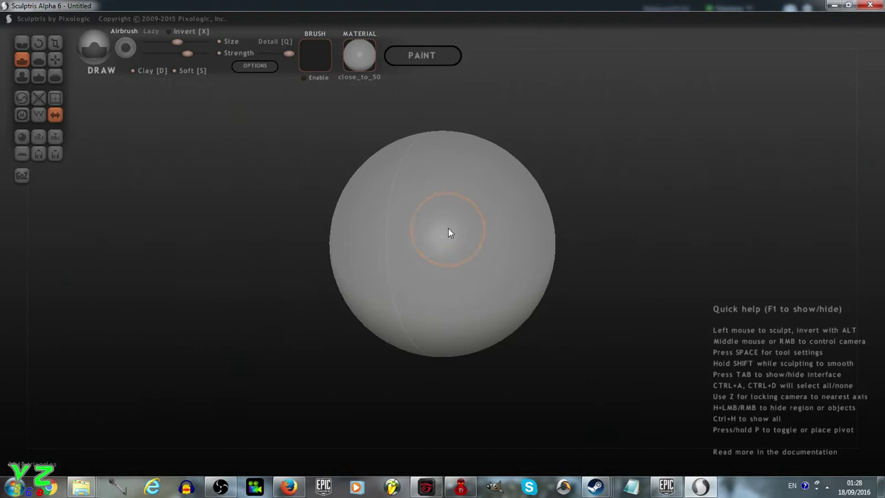
mouse_move(449, 232)
mouse_down()
mouse_move(470, 223)
mouse_move(455, 230)
mouse_up()
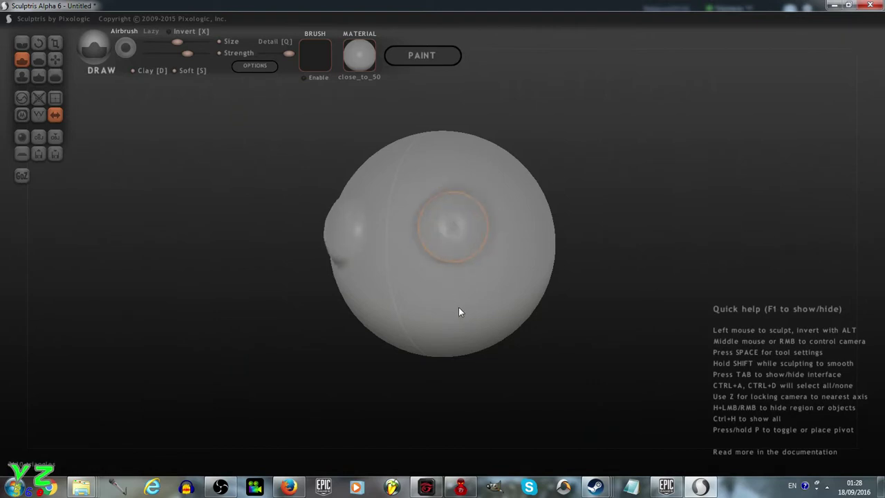
mouse_move(456, 311)
mouse_down()
mouse_move(461, 301)
mouse_move(459, 311)
mouse_up()
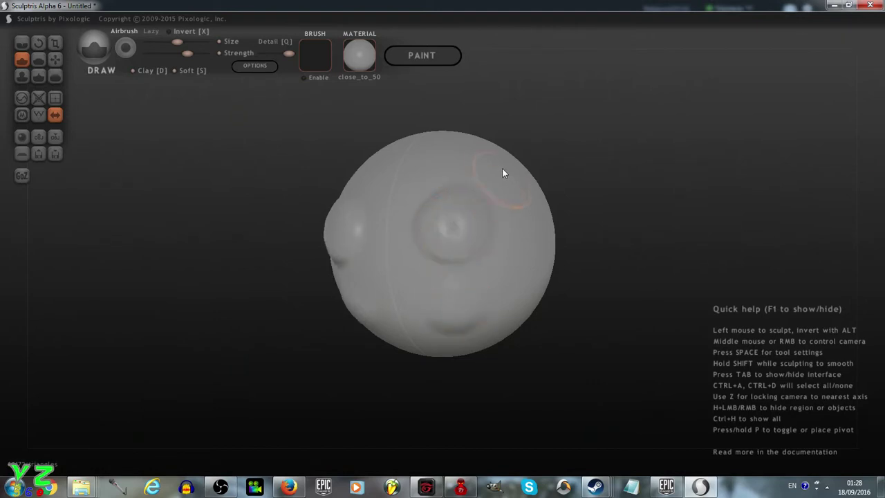
right_drag(502, 168, 477, 220)
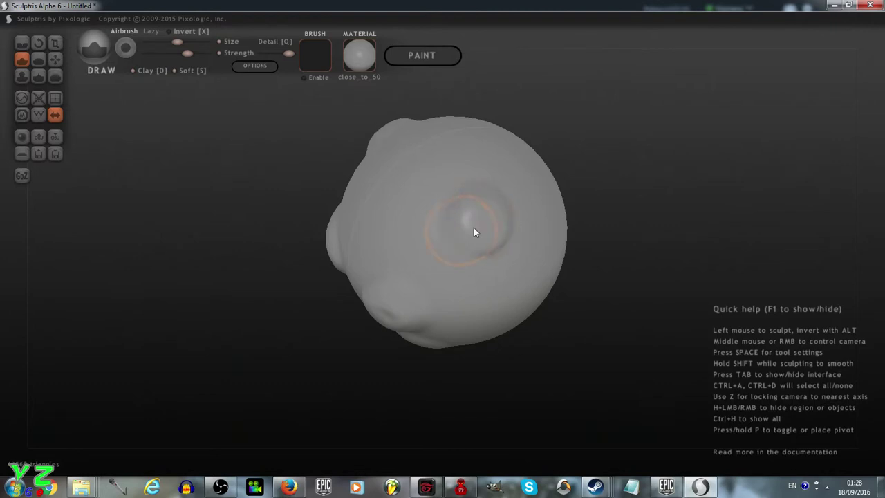
mouse_move(474, 228)
mouse_down()
mouse_move(432, 284)
mouse_move(467, 229)
mouse_move(509, 194)
mouse_up()
drag(554, 250, 557, 267)
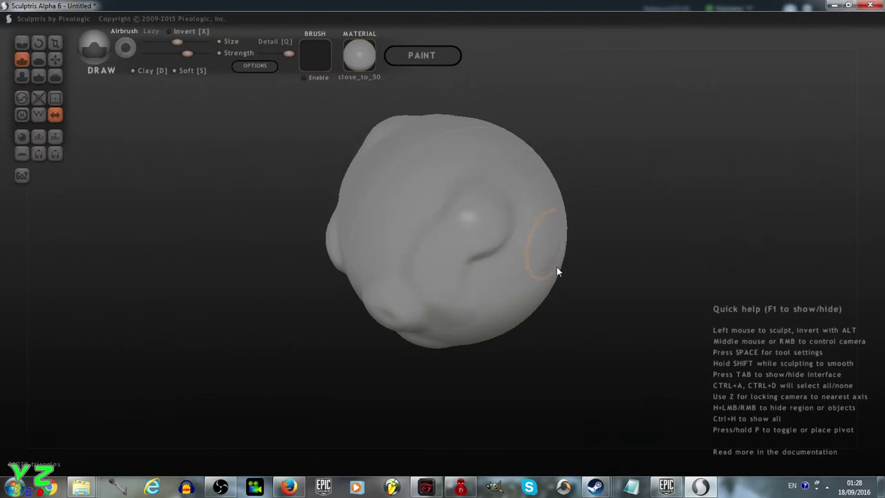
- Pull several areas of the sphere's surface outward with the Grab brush to form protrusions
mouse_move(566, 294)
right_down()
mouse_move(519, 245)
mouse_move(565, 186)
mouse_move(444, 258)
right_up()
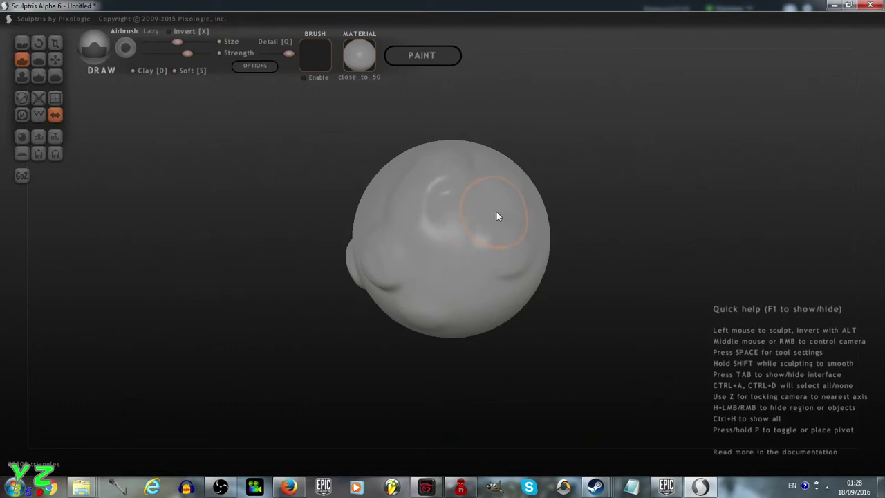
key(g)
key(bracketleft)
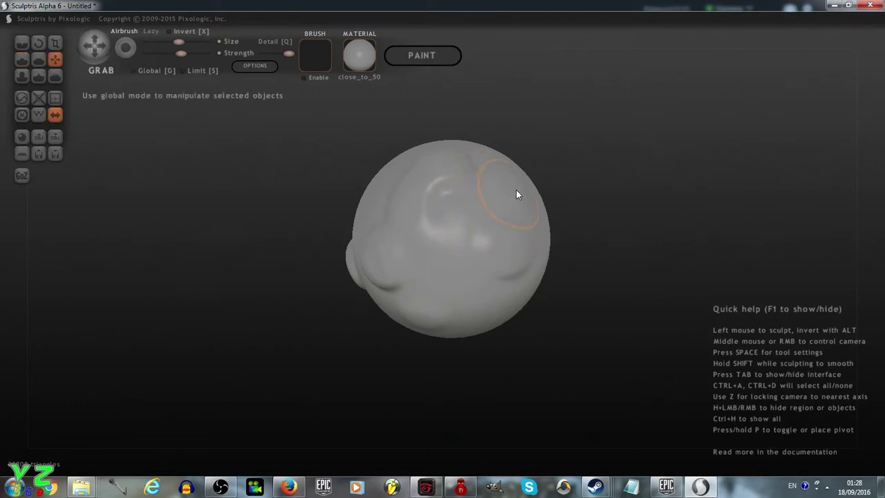
drag(515, 189, 533, 185)
right_drag(516, 168, 469, 231)
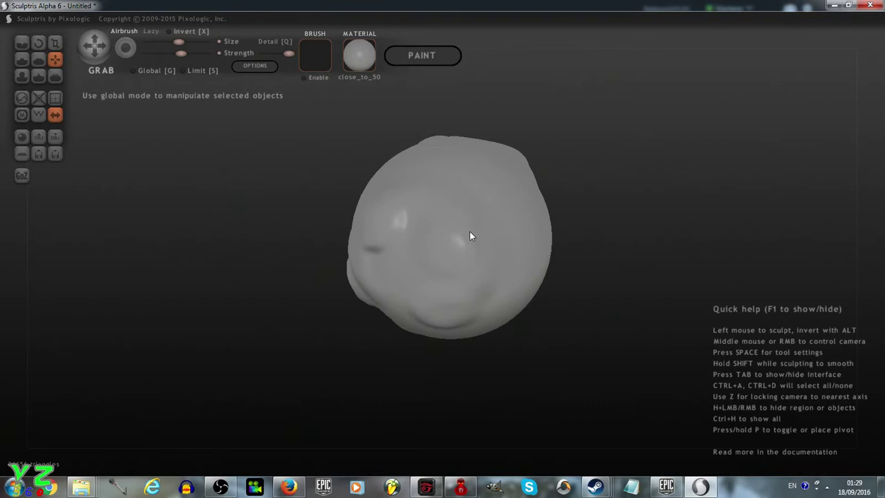
mouse_move(471, 271)
mouse_down()
mouse_move(484, 261)
mouse_move(480, 292)
mouse_up()
mouse_move(489, 262)
right_down()
mouse_move(457, 189)
mouse_move(501, 194)
mouse_move(485, 195)
right_up()
mouse_move(455, 204)
mouse_down()
mouse_move(466, 184)
mouse_move(484, 183)
mouse_move(472, 192)
mouse_up()
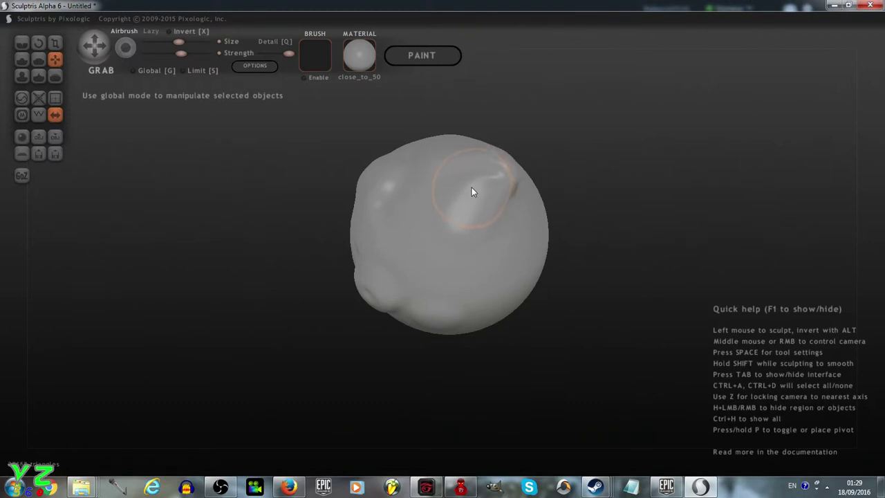
- Flatten parts of the bumpy surface with the Flatten brush
key(5)
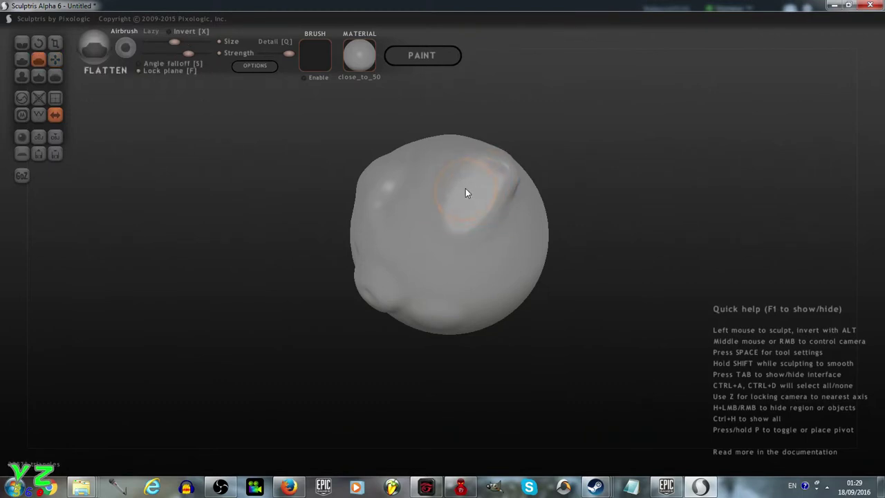
mouse_move(484, 191)
middle_down()
mouse_move(409, 241)
mouse_move(583, 297)
mouse_move(508, 239)
mouse_move(513, 222)
mouse_move(459, 258)
middle_up()
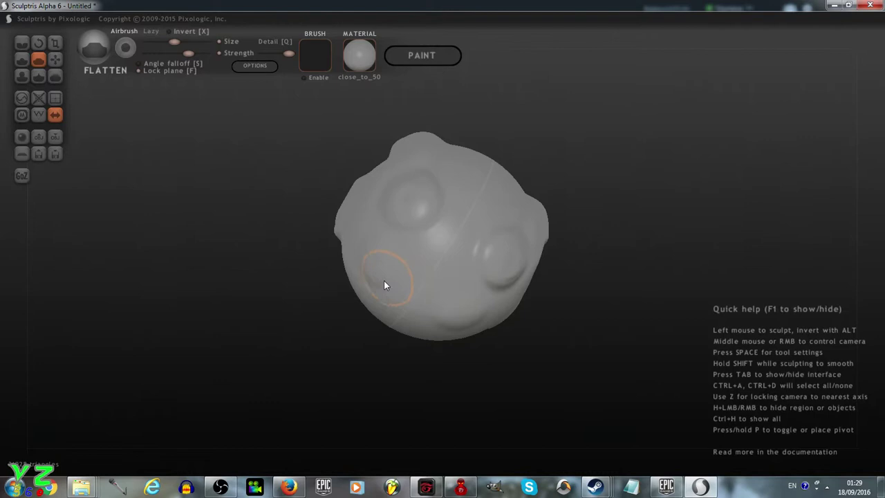
drag(384, 280, 400, 304)
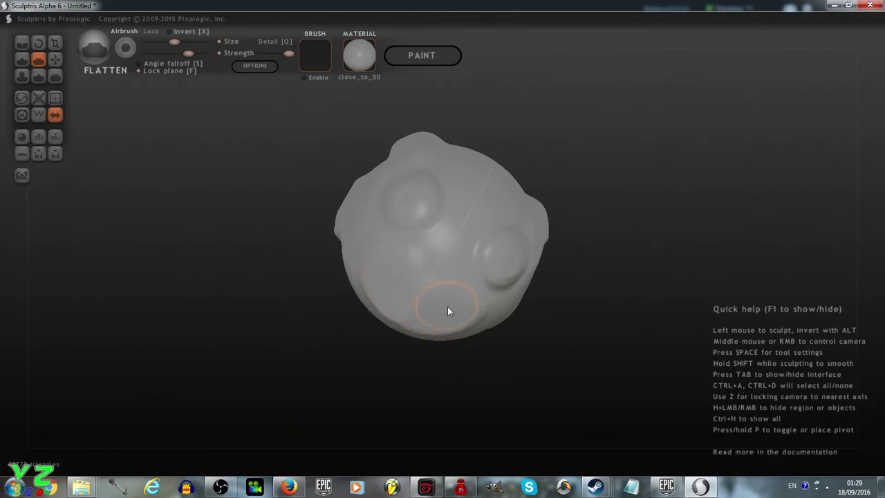
mouse_move(447, 307)
middle_down()
mouse_move(455, 263)
mouse_move(441, 280)
mouse_move(358, 271)
mouse_move(387, 272)
middle_up()
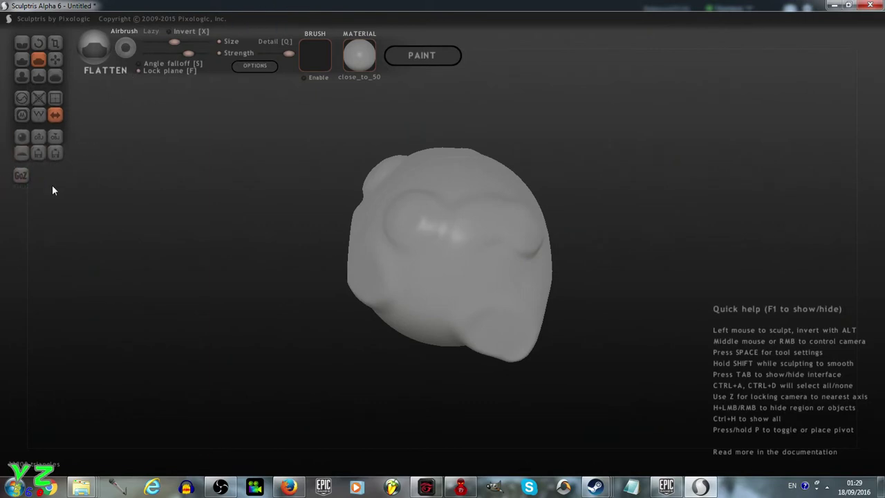
middle_drag(461, 230, 490, 205)
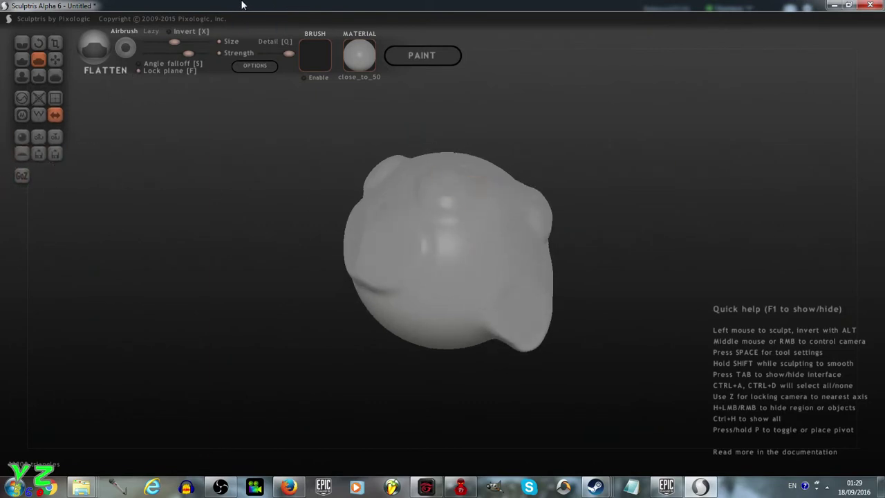
- Switch the sculpture to paint mode with a mapping resolution of 512 and set the paint color to white
click(426, 59)
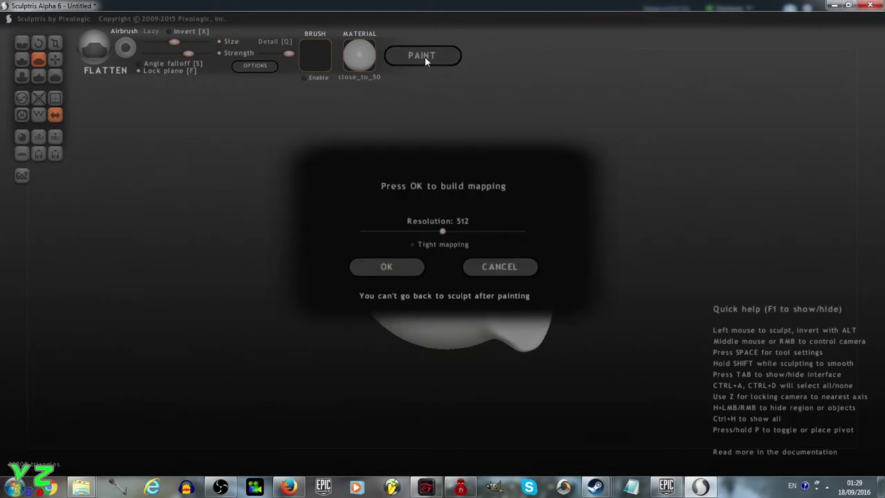
click(405, 272)
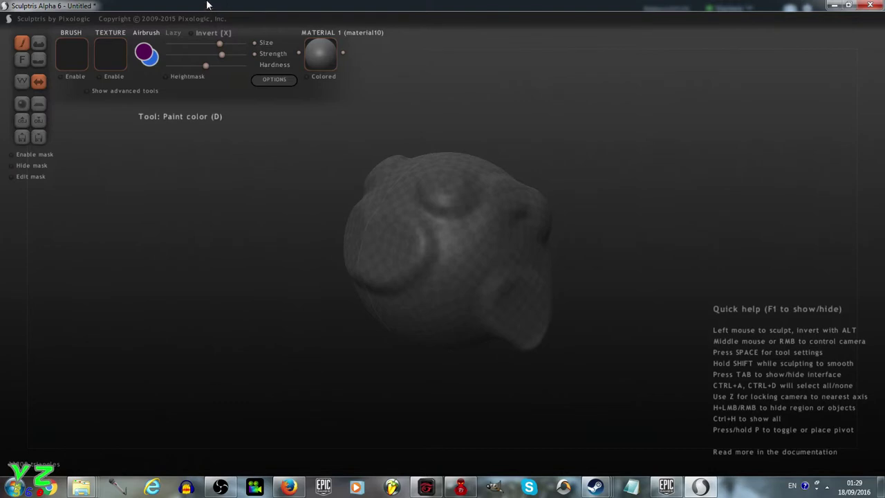
click(146, 55)
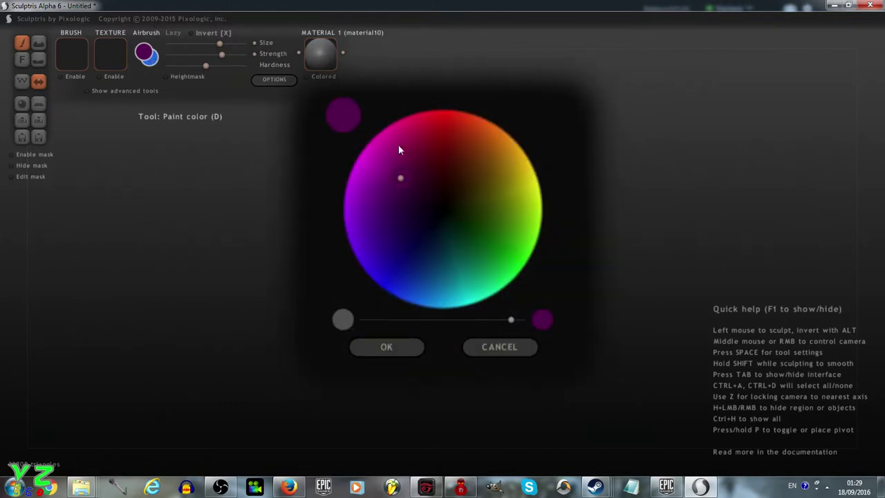
drag(412, 320, 335, 324)
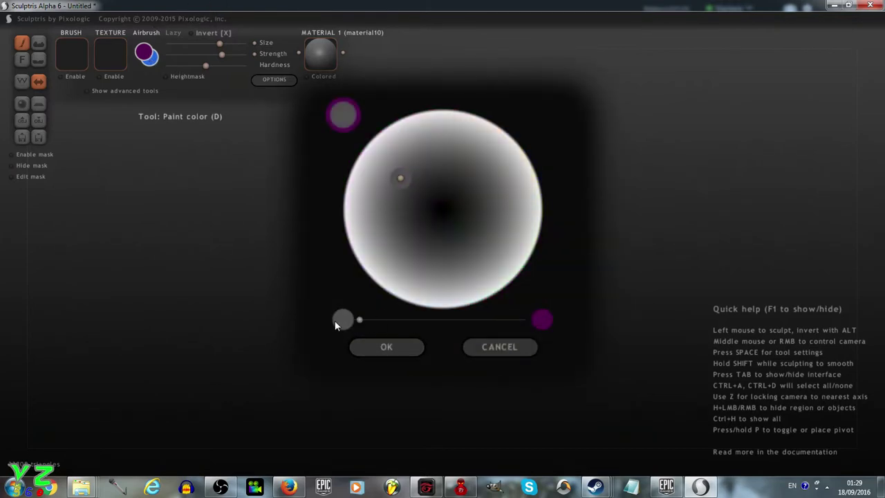
drag(372, 208, 320, 193)
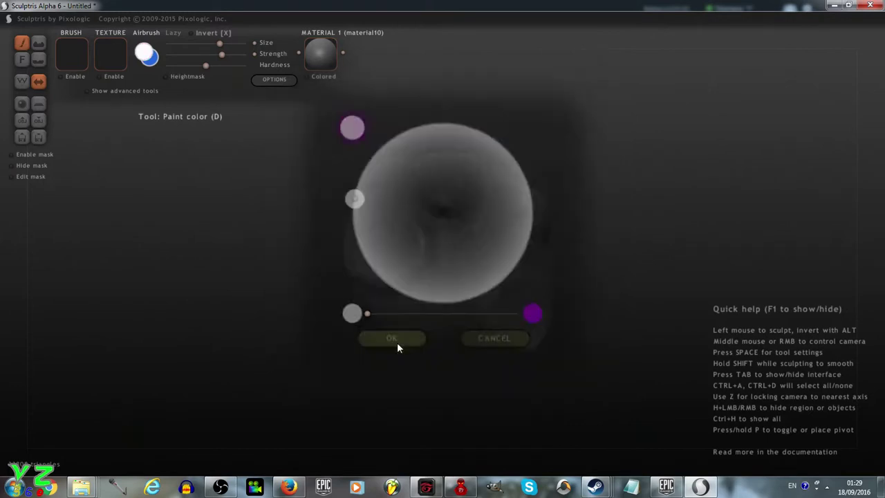
click(397, 346)
- Paint the whole surface of the sculpture white from all sides
mouse_move(392, 305)
mouse_down()
mouse_move(389, 275)
mouse_move(455, 235)
mouse_move(513, 284)
mouse_move(484, 181)
mouse_move(422, 177)
mouse_move(433, 159)
mouse_up()
middle_drag(434, 156, 373, 196)
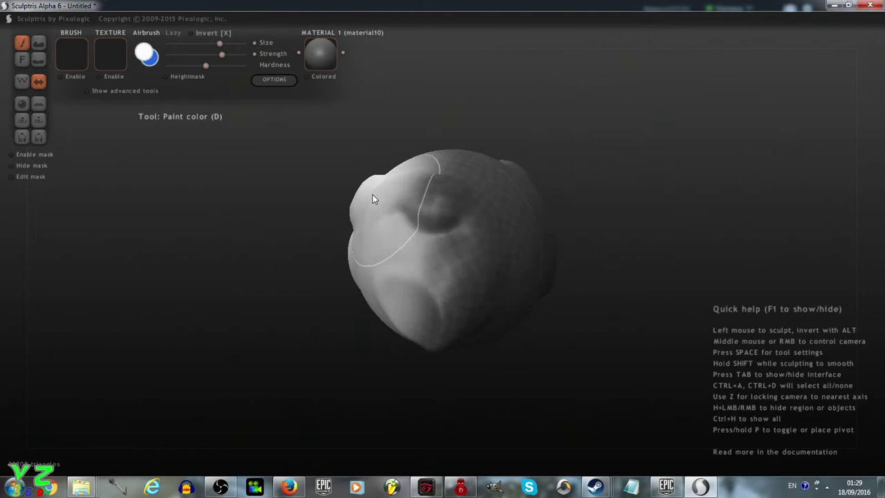
mouse_move(373, 195)
mouse_down()
mouse_move(459, 279)
mouse_move(568, 268)
mouse_move(513, 295)
mouse_move(453, 183)
mouse_move(463, 159)
mouse_move(476, 195)
mouse_move(468, 317)
mouse_up()
mouse_move(469, 317)
right_down()
mouse_move(472, 217)
mouse_move(492, 269)
right_up()
mouse_move(491, 269)
mouse_down()
mouse_move(493, 221)
mouse_move(401, 196)
mouse_move(391, 231)
mouse_move(475, 306)
mouse_up()
mouse_move(475, 307)
right_down()
mouse_move(534, 227)
mouse_move(554, 222)
right_up()
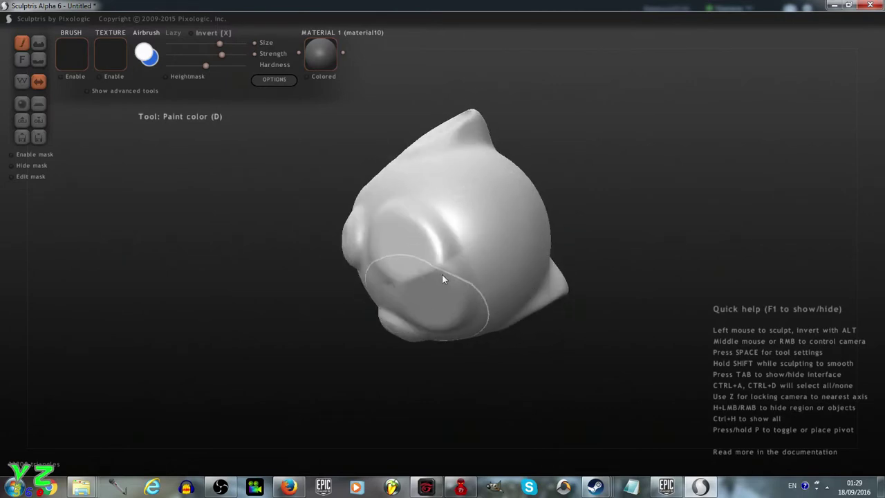
mouse_move(442, 274)
mouse_down()
mouse_move(465, 323)
mouse_move(468, 222)
mouse_move(383, 239)
mouse_up()
mouse_move(383, 236)
right_down()
mouse_move(512, 204)
mouse_move(457, 295)
mouse_move(509, 191)
right_up()
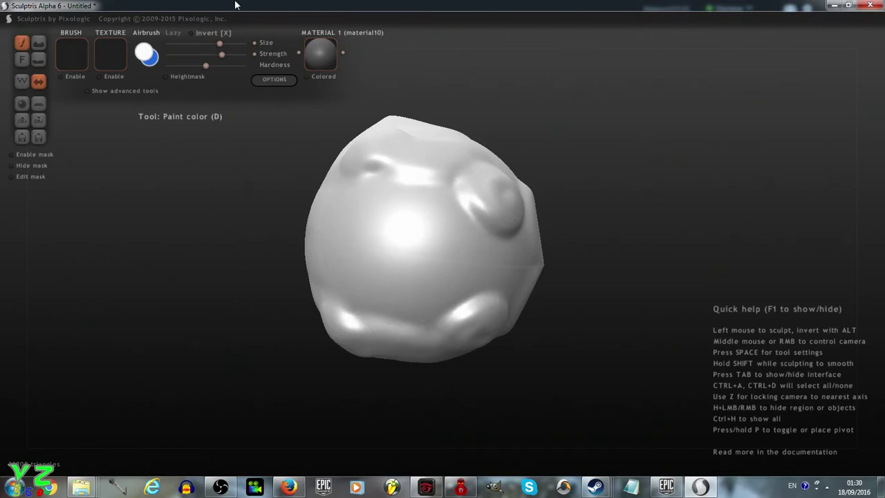
- Export the painted sculpture as a Wavefront OBJ file named TestCreature in the Sculptris Alpha 6 folder
click(39, 121)
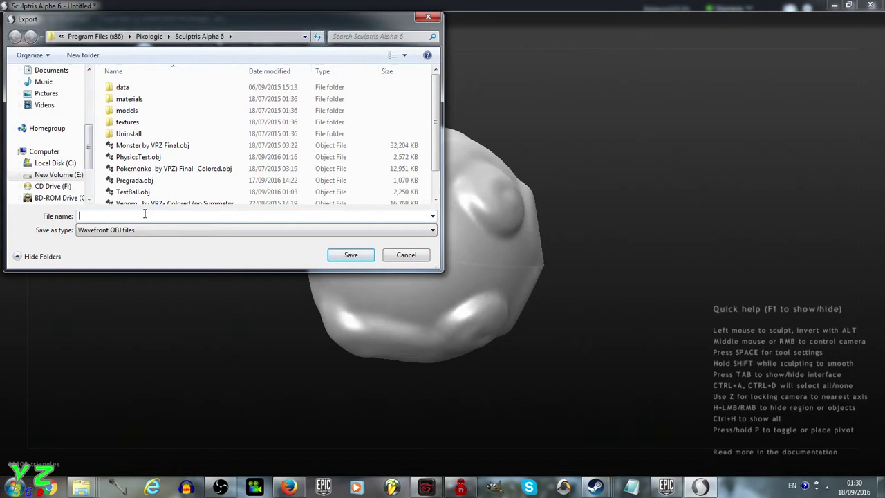
text(Test)
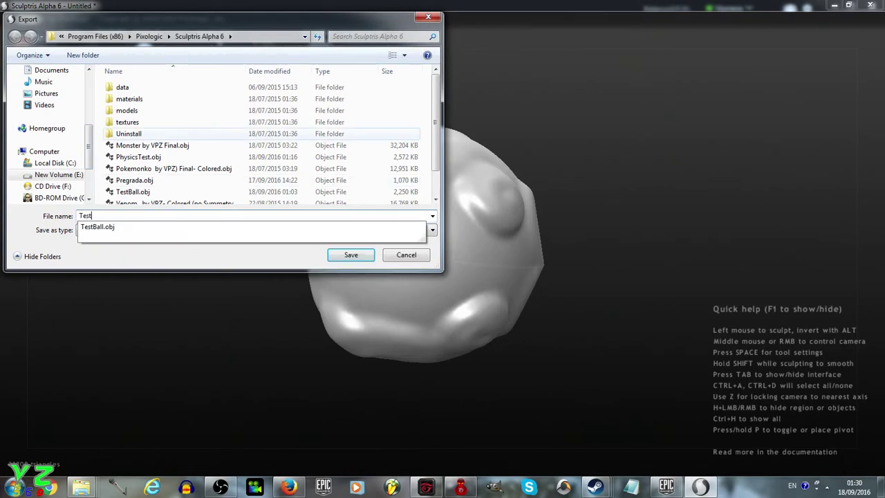
text(Creature)
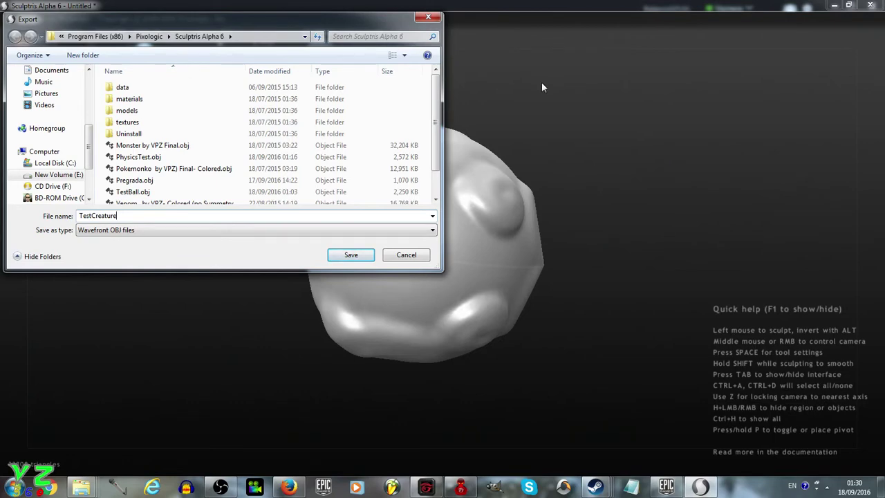
click(352, 258)
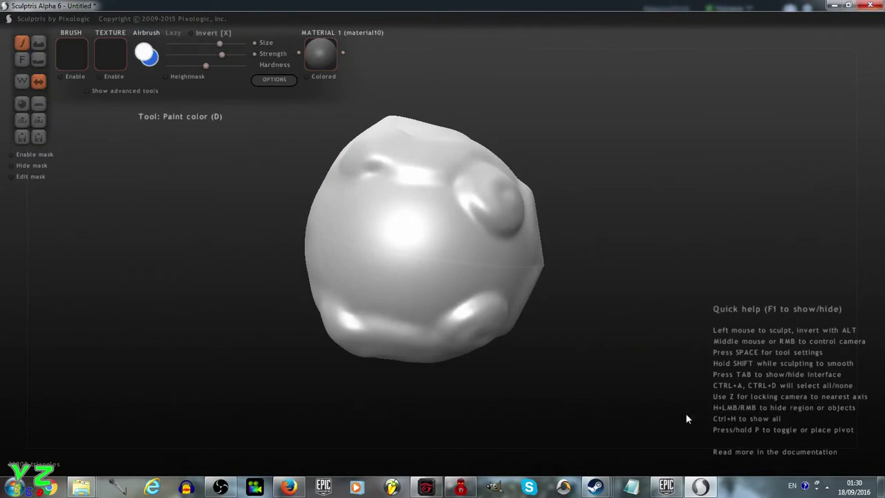
- Switch to the Epic Games Launcher and launch Unreal Engine 4.9.2
click(666, 487)
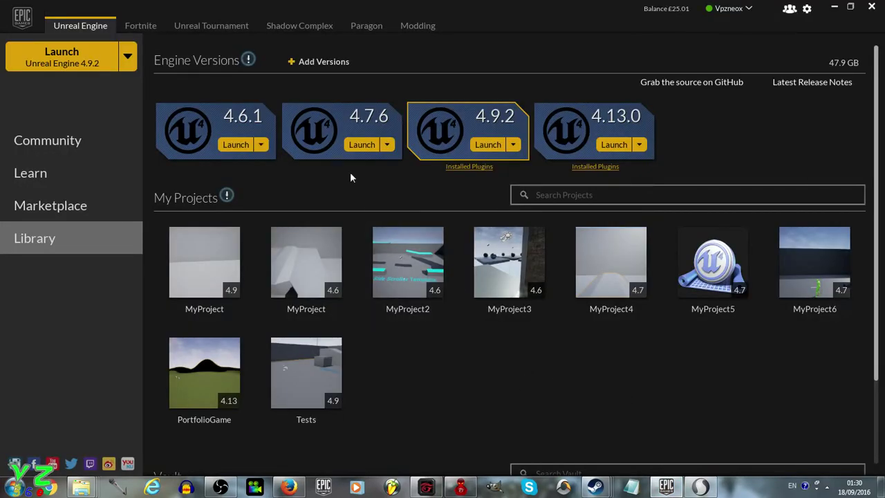
click(487, 144)
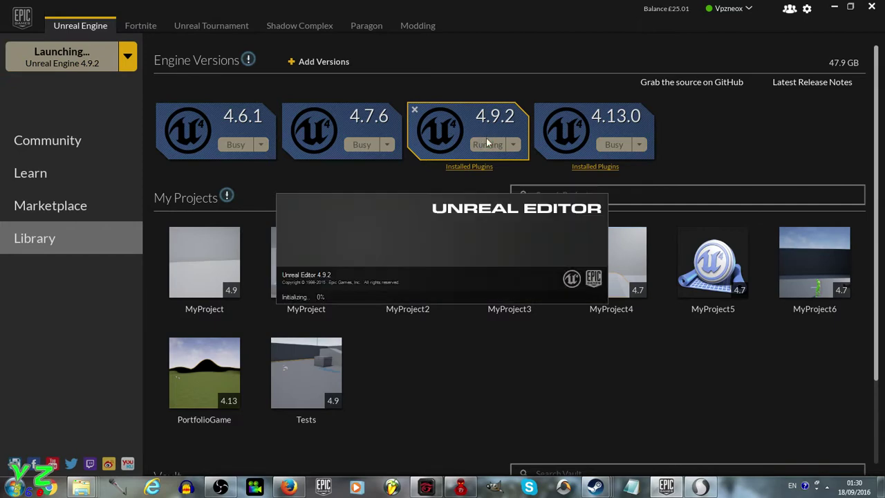
- Return to Sculptris and quit it, discarding the unsaved changes
click(700, 487)
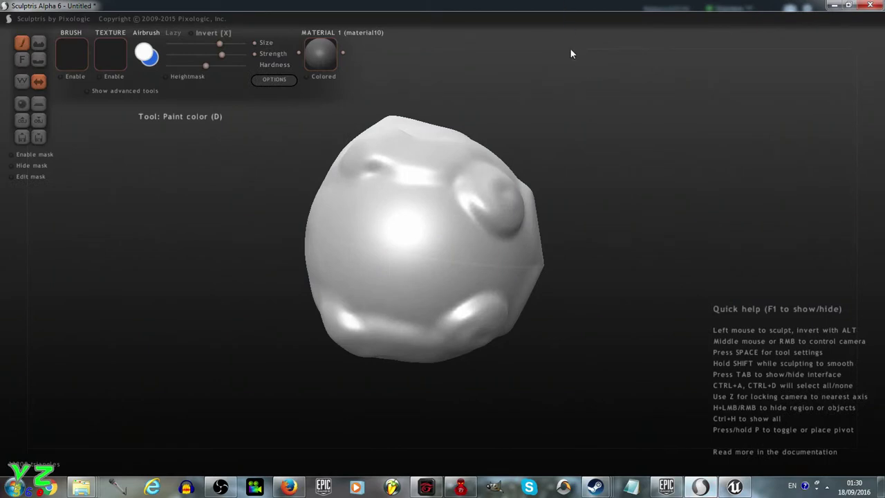
click(870, 5)
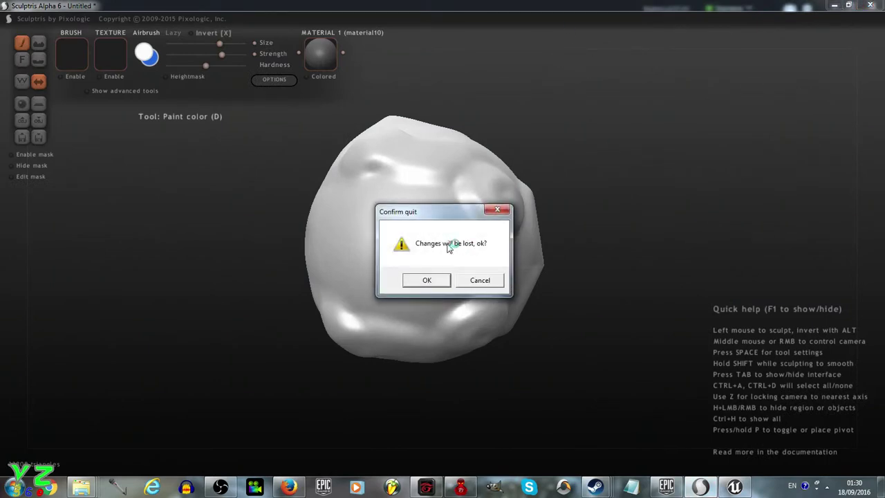
click(429, 279)
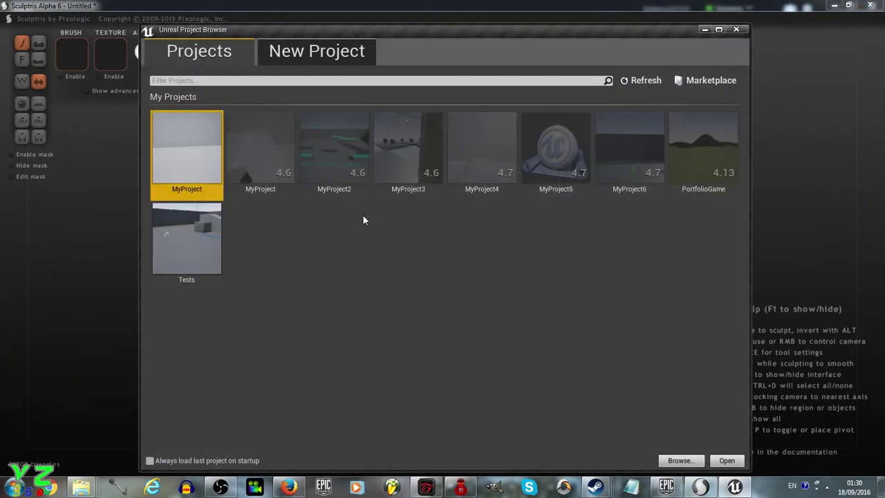
- Create a new Blueprint project named PhysicsTest1 from the Third Person template, with starter content included
click(325, 51)
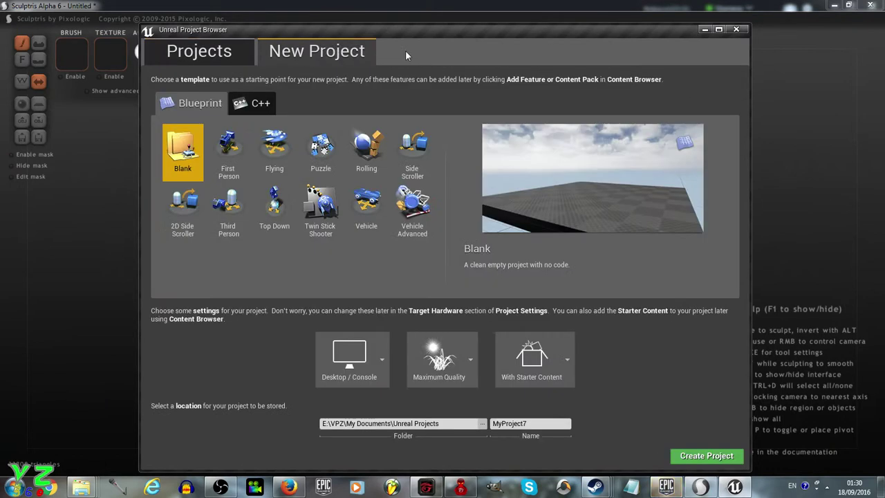
click(228, 210)
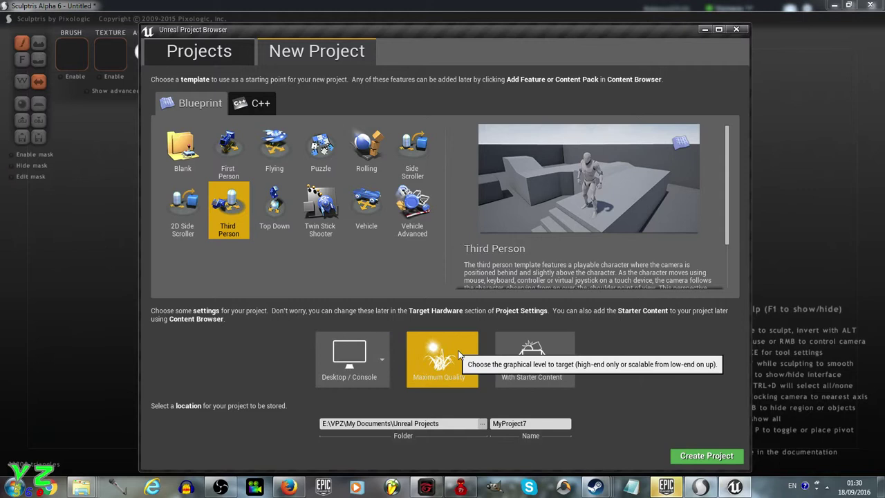
click(567, 360)
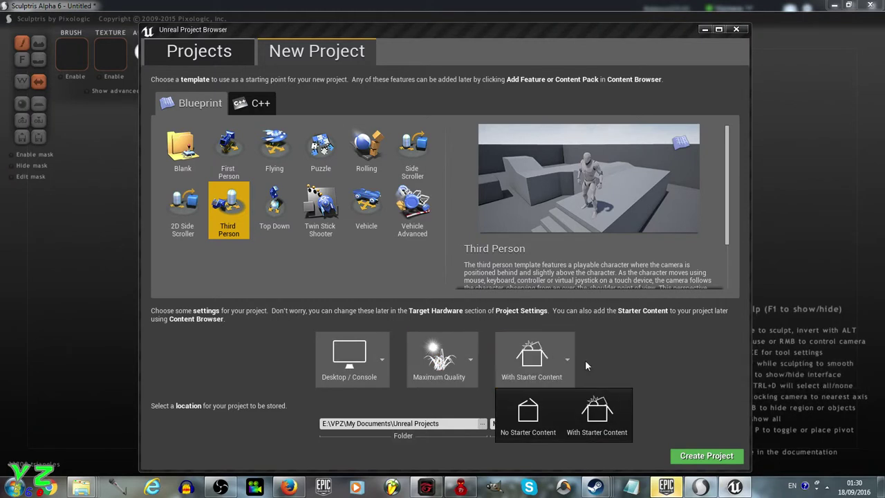
click(597, 415)
click(531, 423)
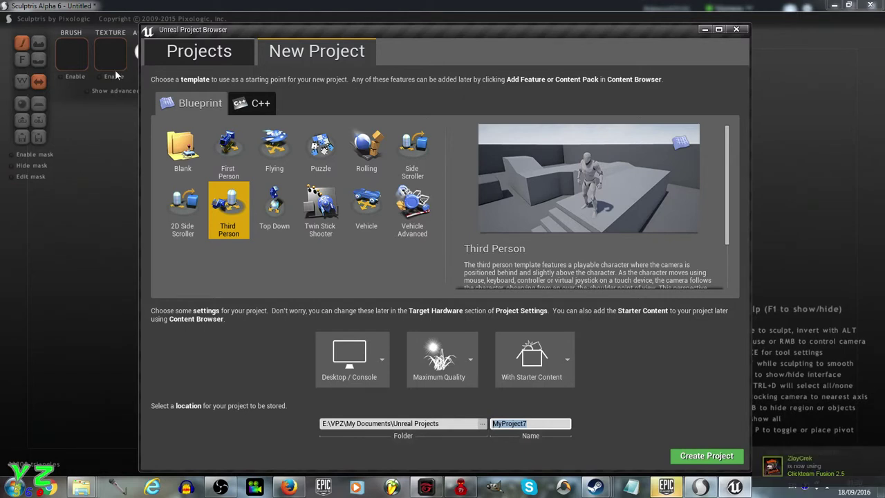
text(Physi)
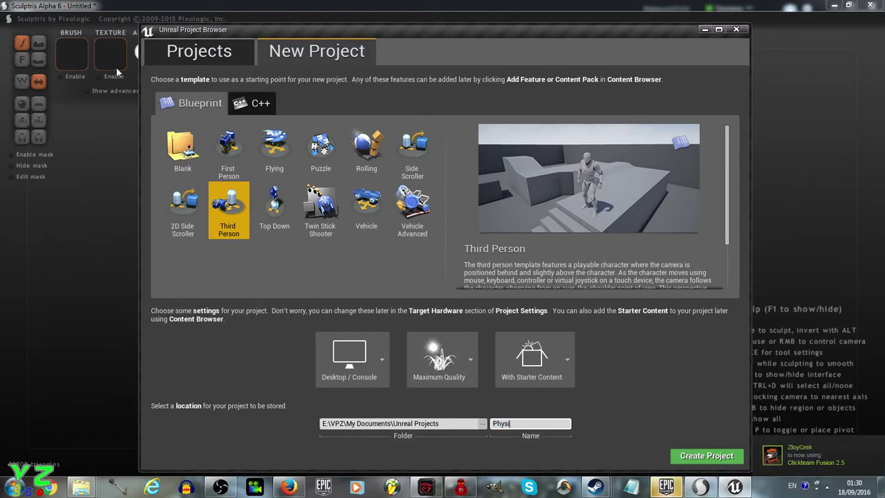
text(csTest1)
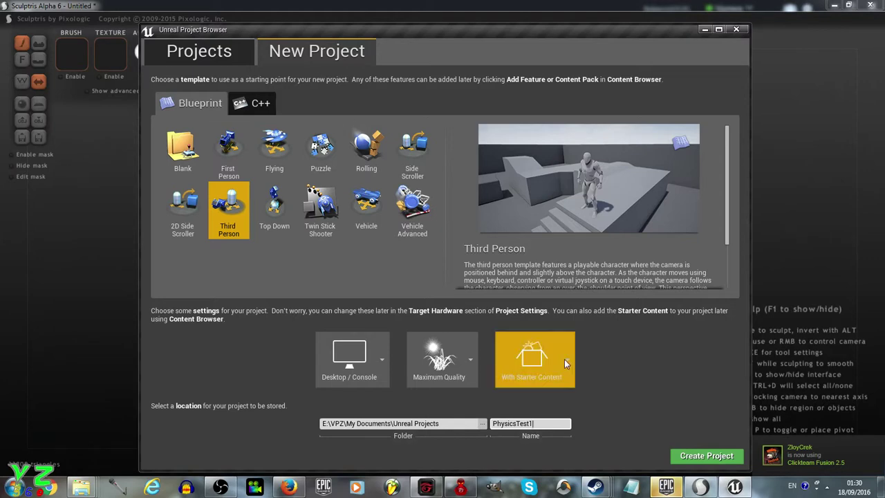
click(696, 458)
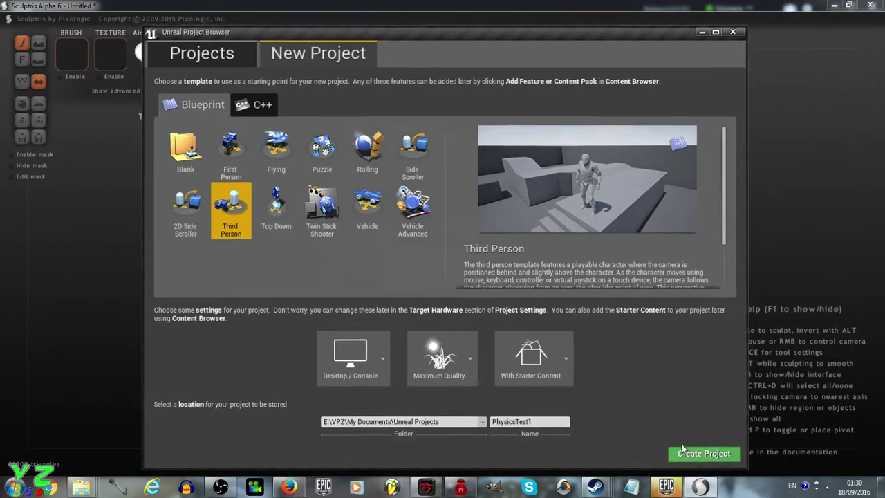
- Quit Sculptris, discarding the unsaved changes, and minimise the Epic Games Launcher
key(Escape)
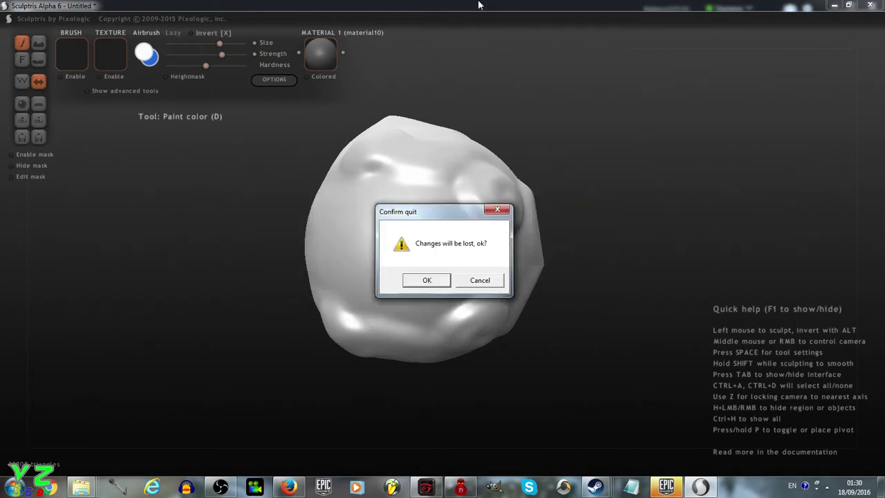
click(430, 281)
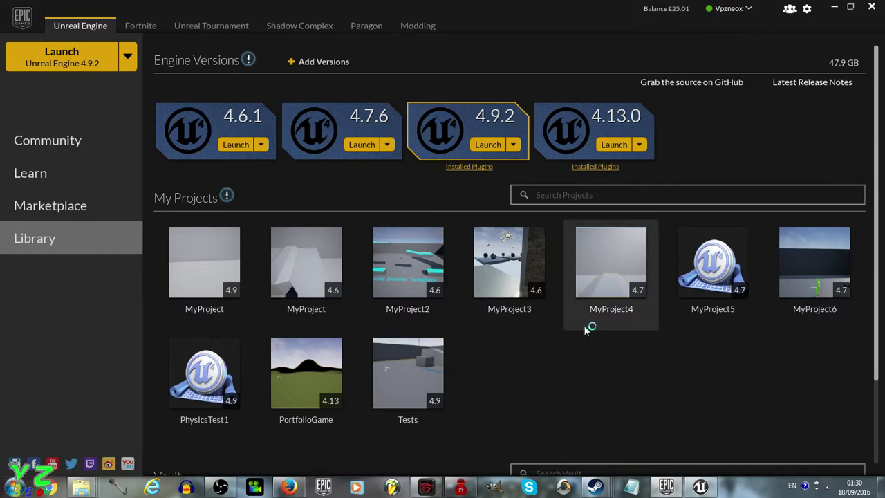
key(alt+Tab)
key(alt+Tab)
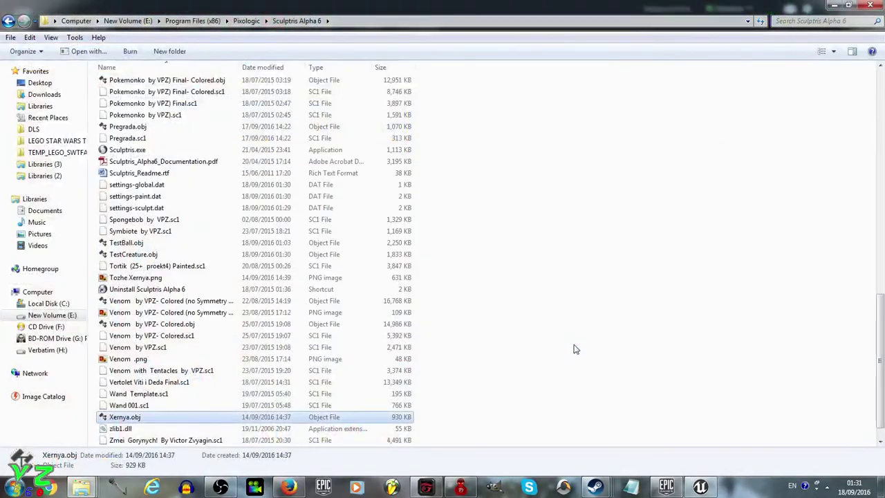
key(alt+Tab)
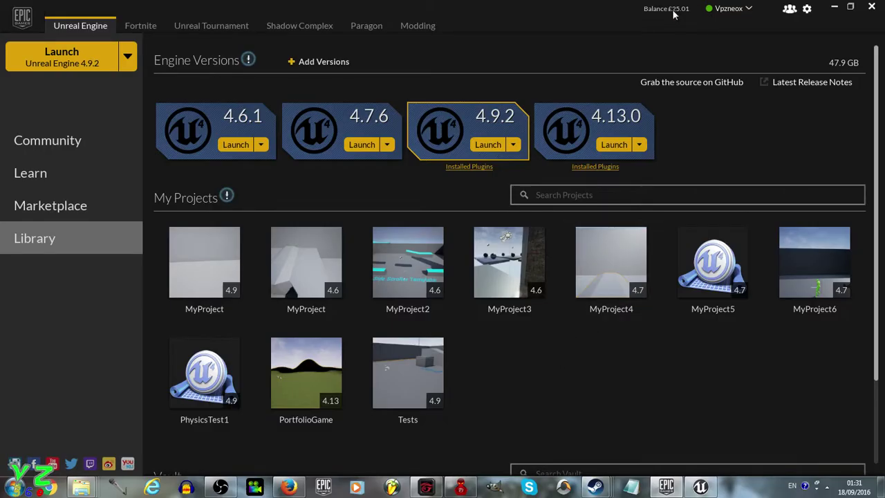
click(833, 7)
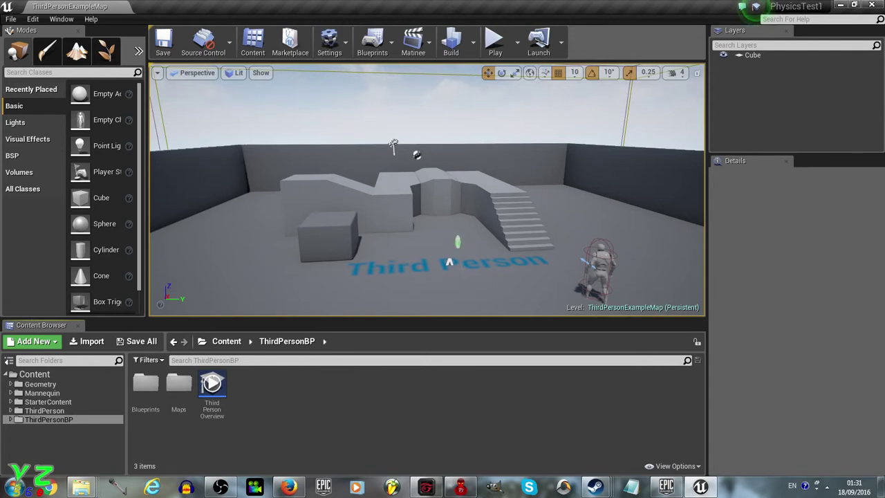
- Import TestCreature.obj from the Sculptris Alpha 6 folder into the project's root Content folder using the default FBX import options
right_drag(415, 262, 459, 291)
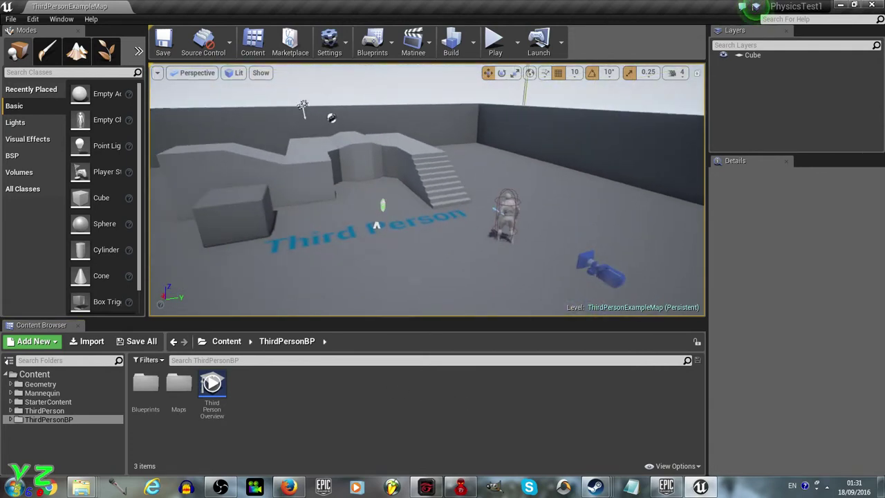
click(218, 343)
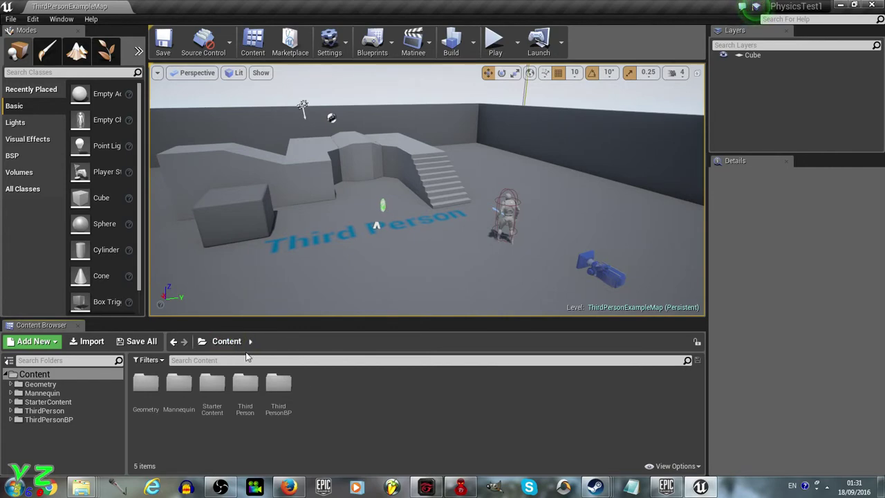
key(alt+Tab)
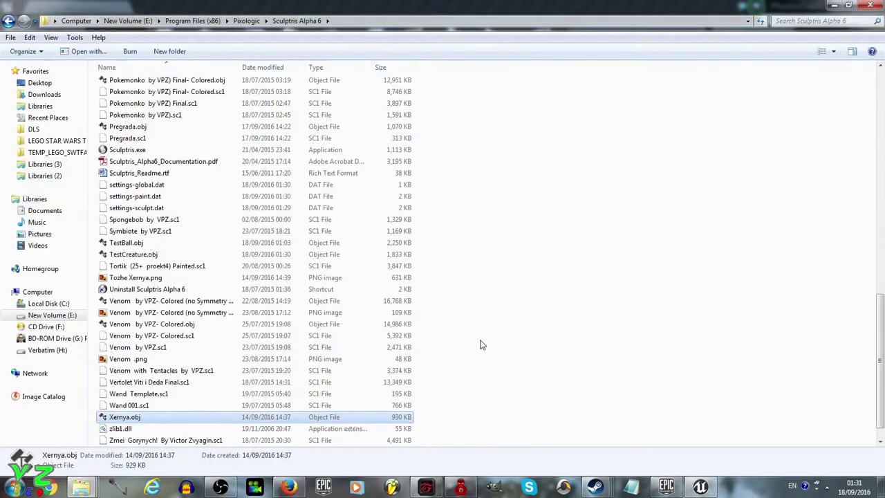
click(531, 328)
scroll(522, 311, up, 1)
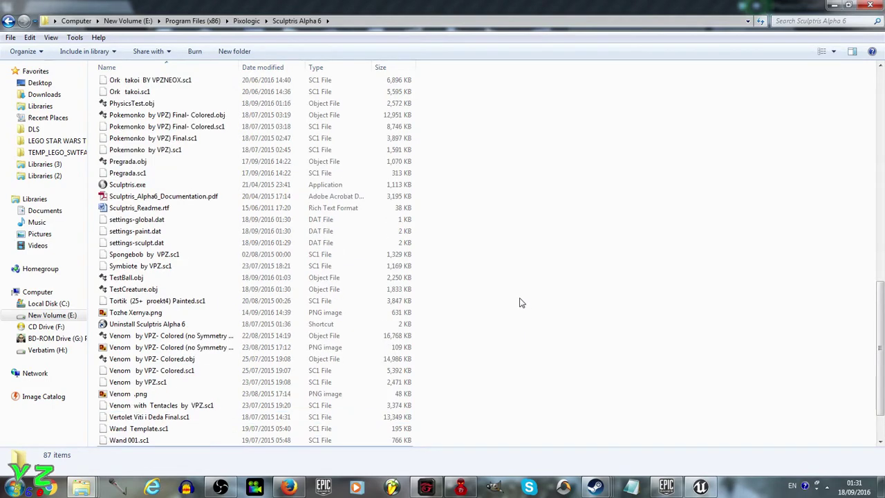
click(249, 291)
drag(248, 290, 716, 489)
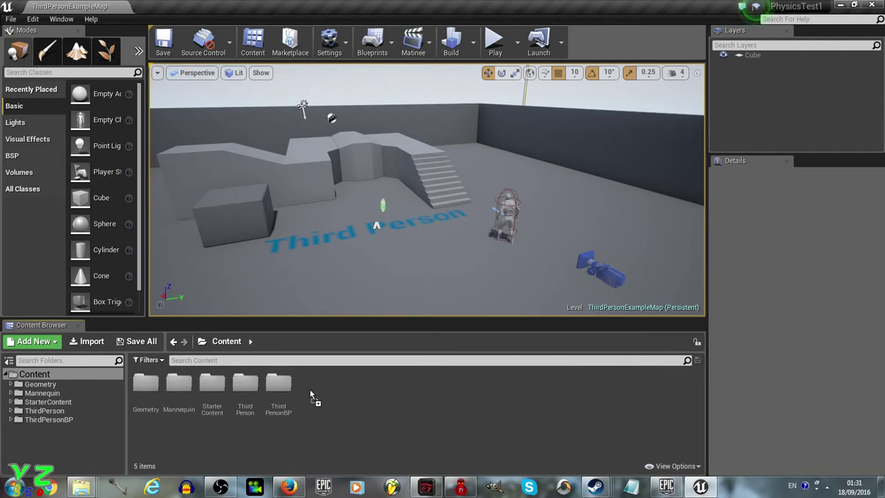
drag(310, 390, 309, 390)
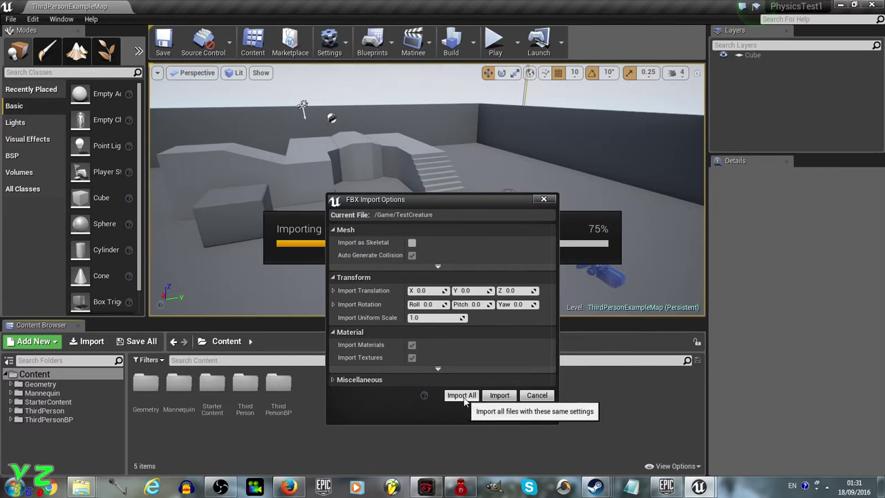
click(461, 397)
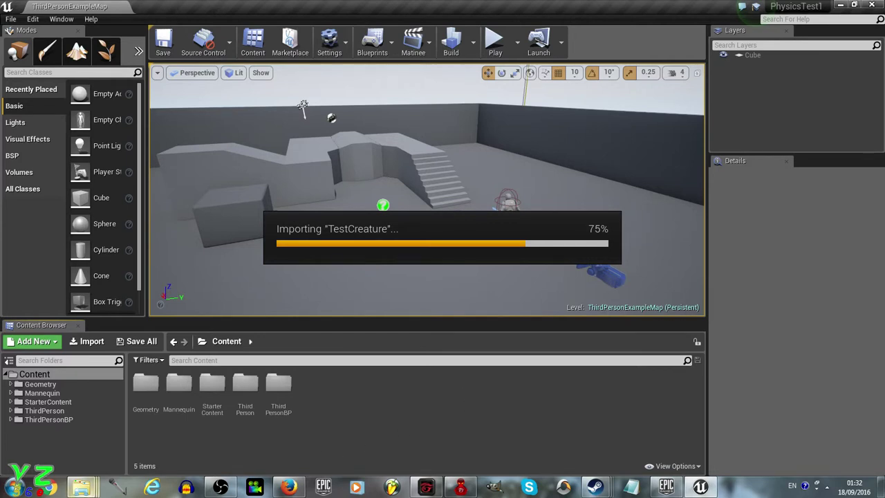
mouse_move(85, 491)
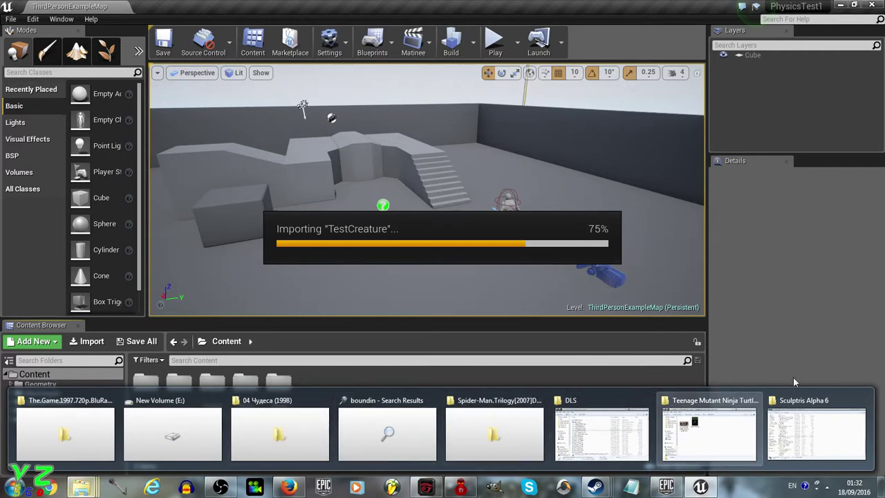
click(816, 432)
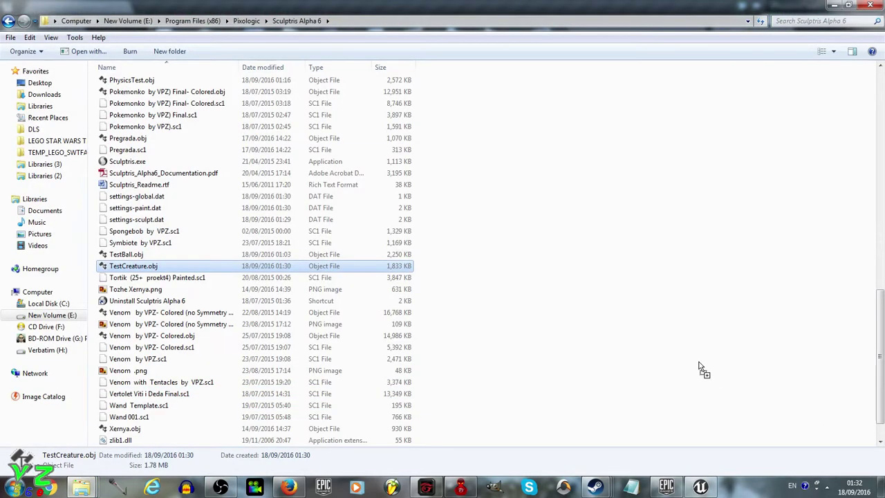
drag(698, 366, 748, 484)
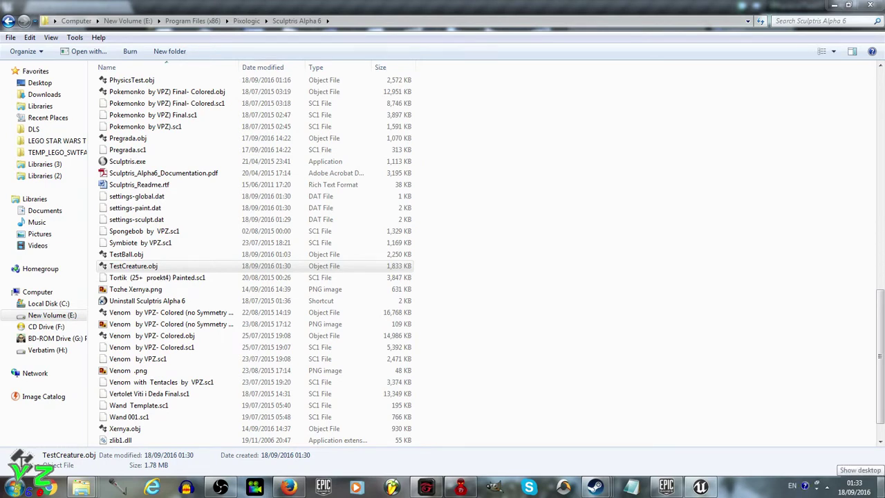
drag(880, 489, 700, 487)
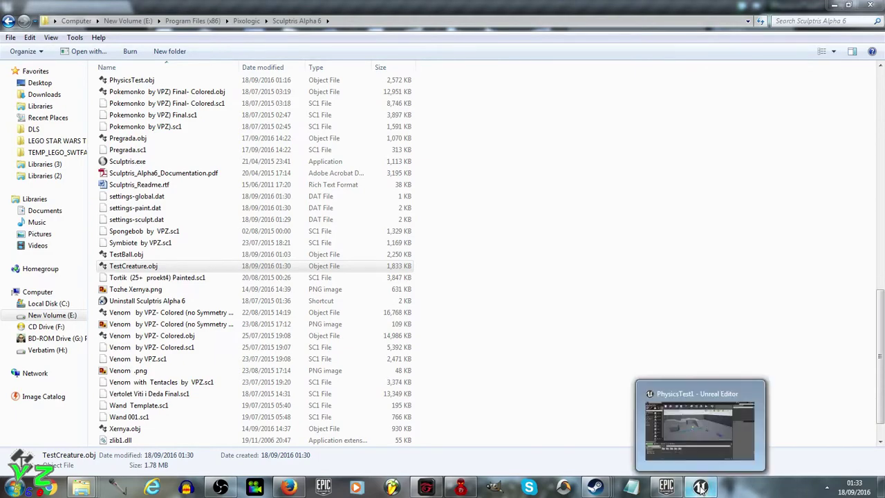
click(700, 487)
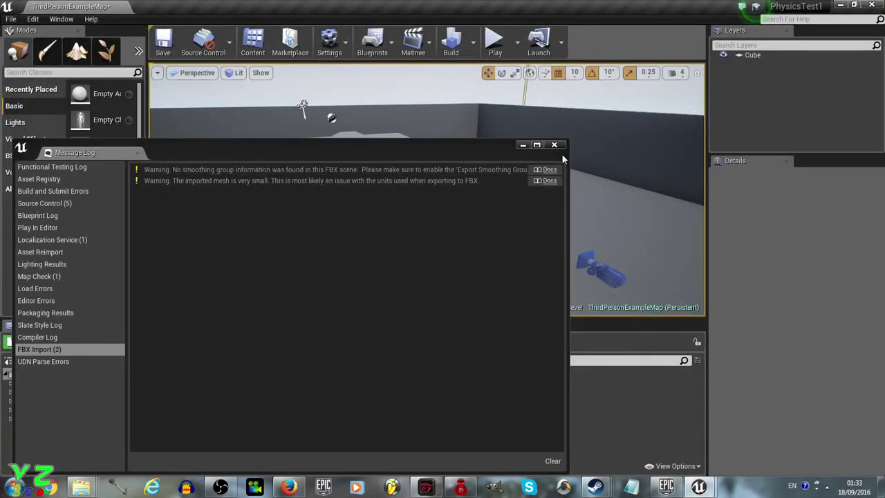
- Check the FBX import messages and close the Message Log
click(558, 147)
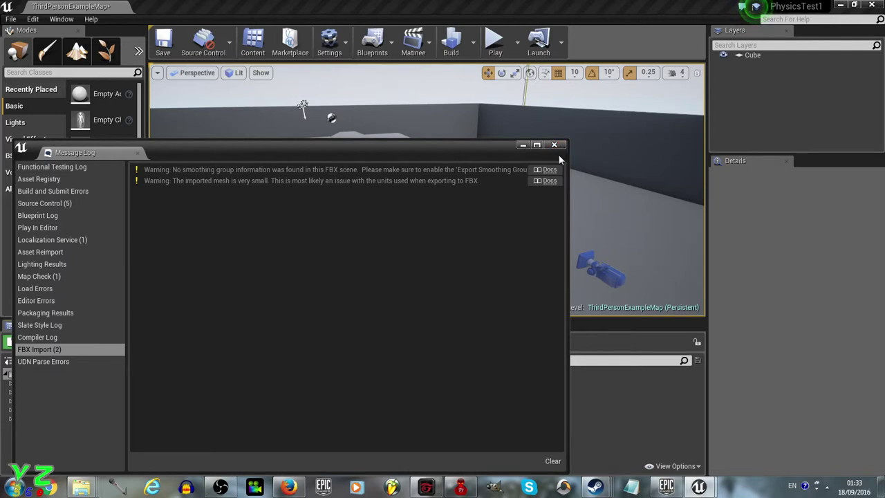
drag(559, 154, 589, 147)
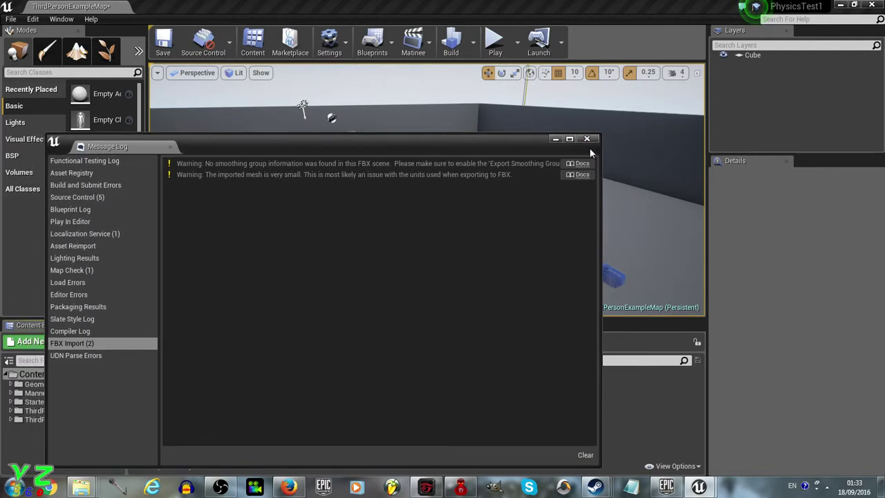
click(489, 168)
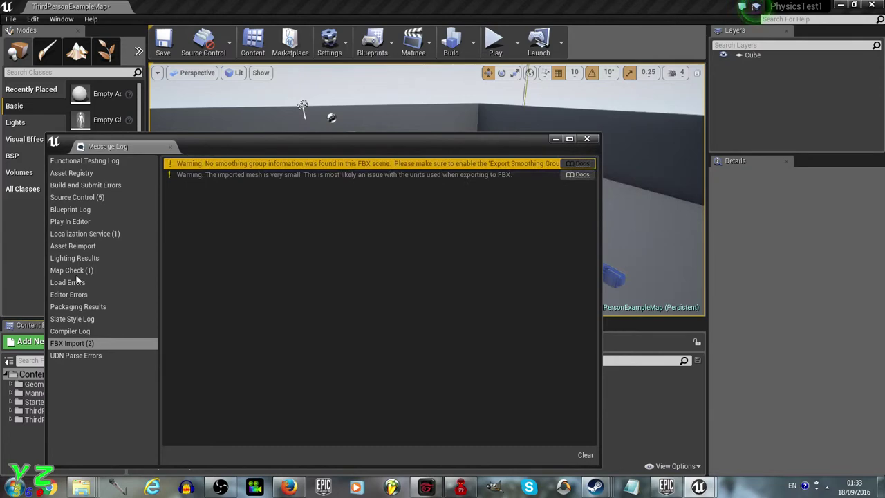
click(587, 139)
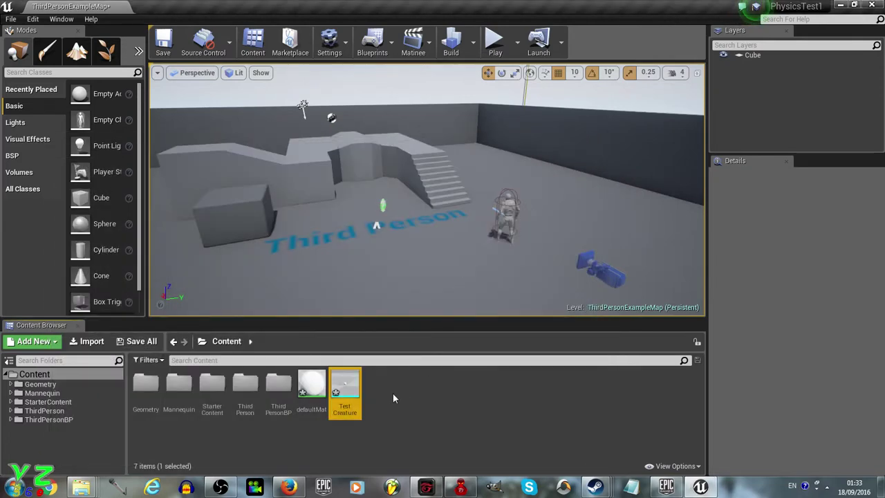
- Place the TestCreature mesh on the floor in front of the Third Person text and raise it to a Z location of 220 cm
click(407, 408)
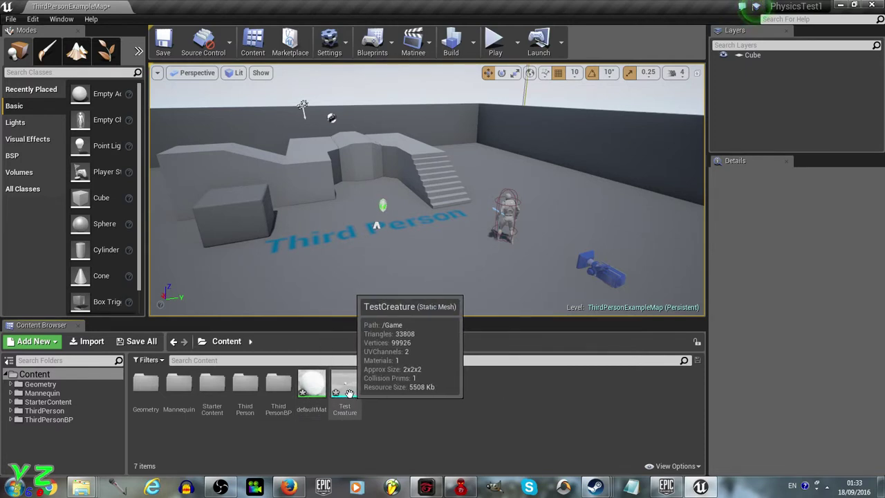
drag(349, 393, 434, 255)
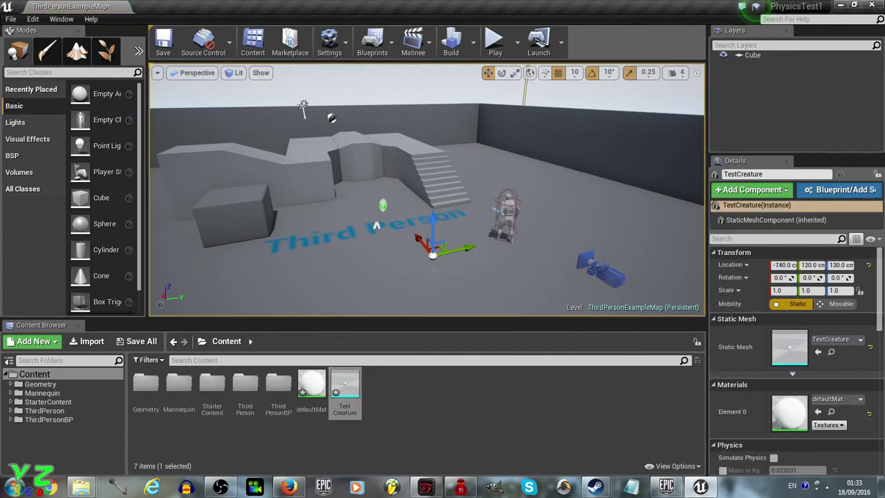
scroll(434, 256, up, 4)
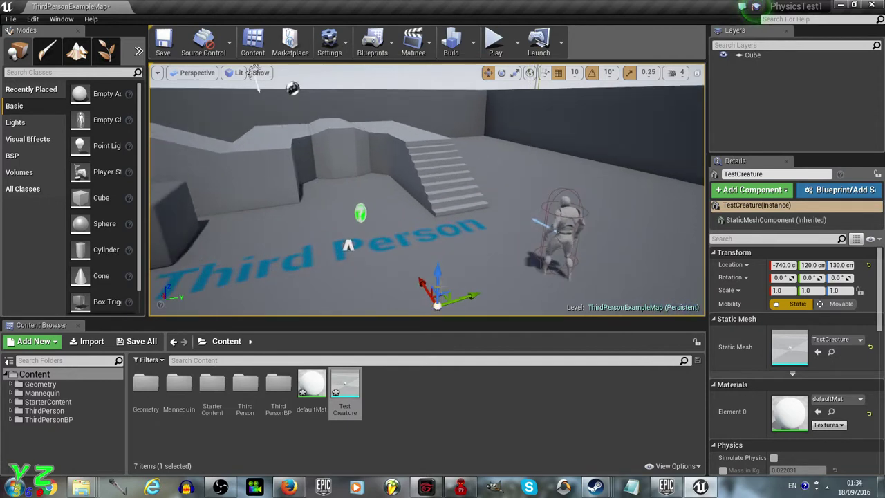
drag(435, 277, 436, 236)
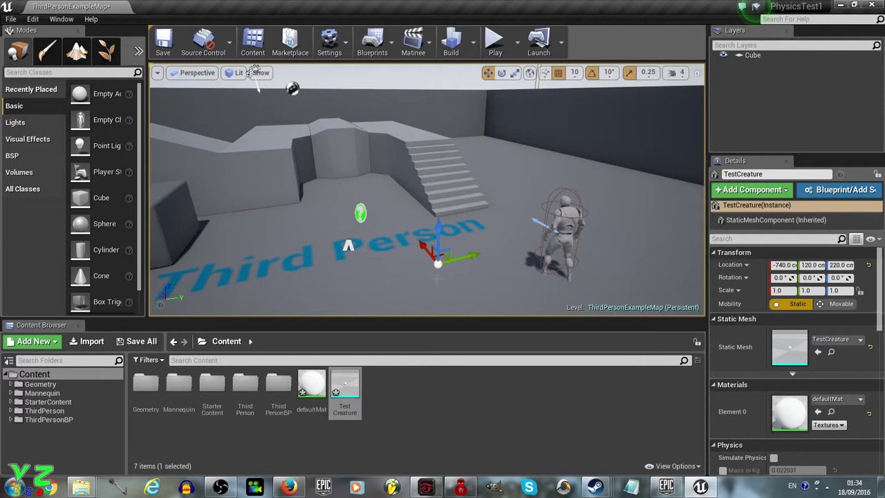
- Scale the placed TestCreature mesh uniformly to about 30.75 on all three axes
click(515, 74)
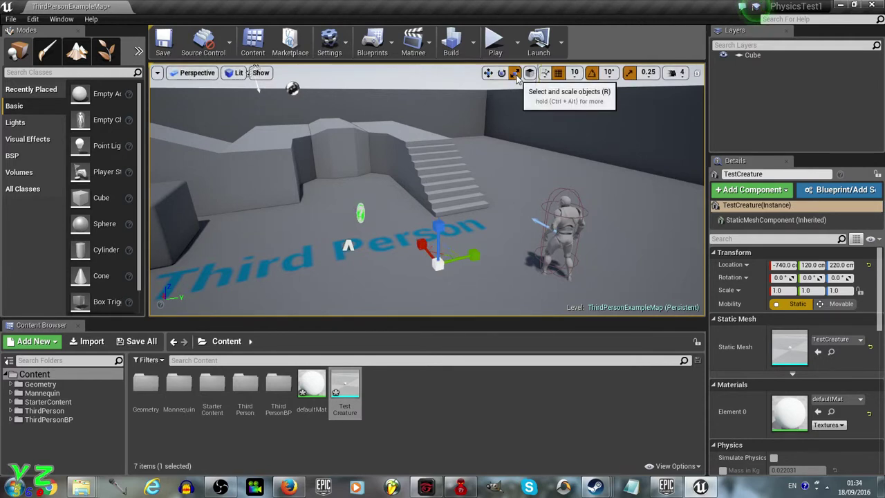
drag(437, 268, 437, 265)
drag(498, 204, 567, 134)
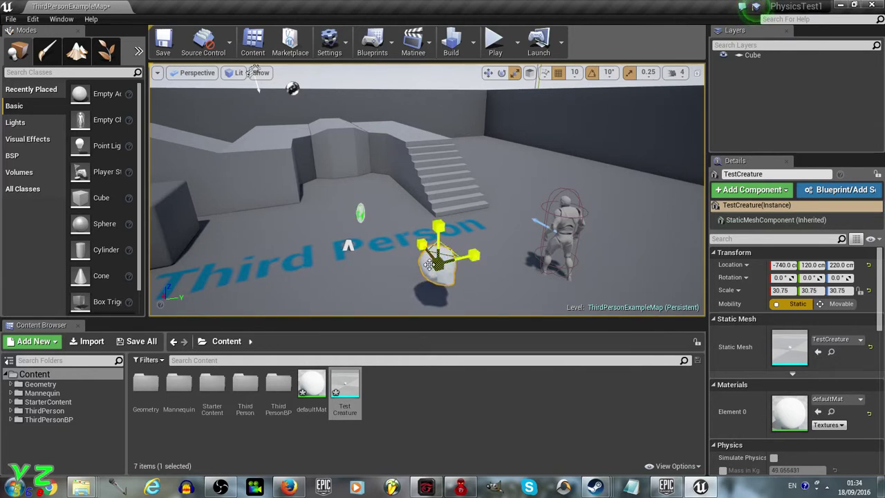
right_drag(460, 249, 484, 304)
scroll(461, 249, up, 4)
key(s)
right_drag(522, 222, 415, 220)
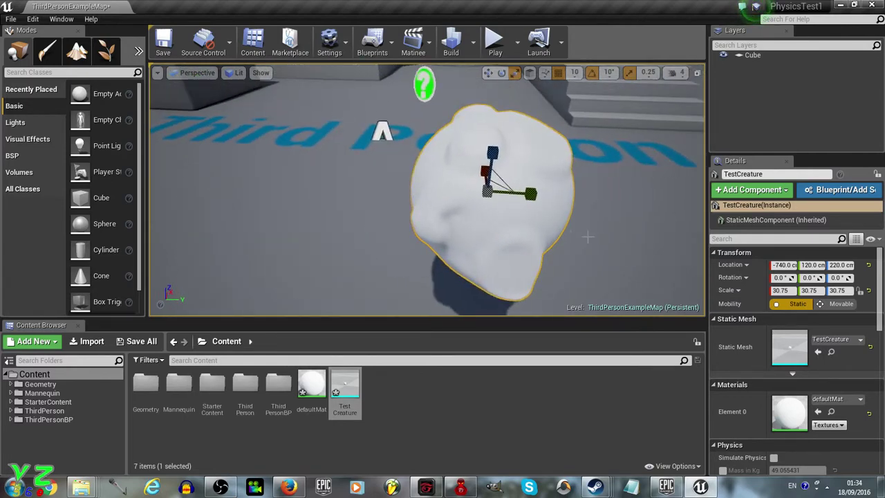
- Play the level from the floor near the TestCreature mesh, look at the creature with the character, and stop the session
scroll(599, 233, down, 5)
right_click(518, 277)
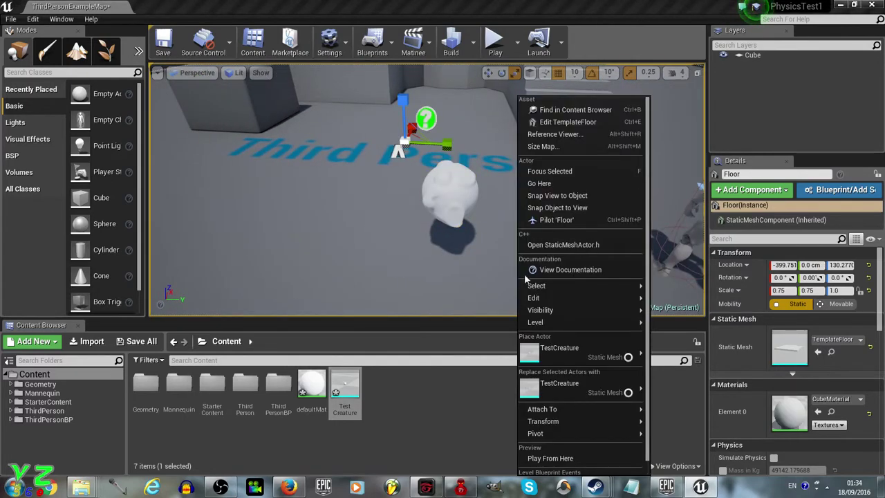
click(546, 459)
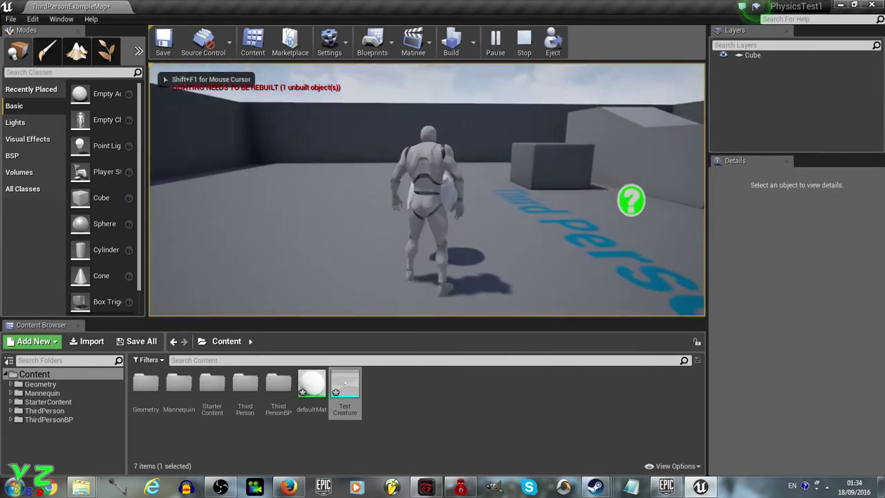
key(s)
key(w)
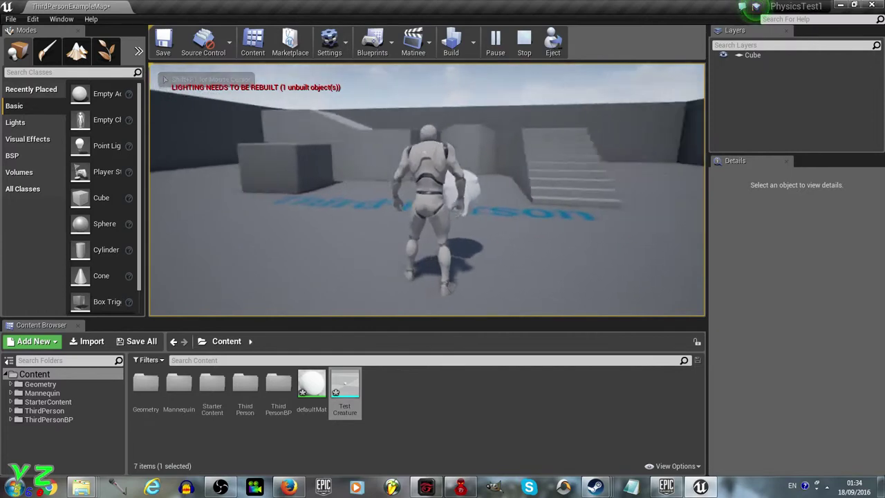
key(Escape)
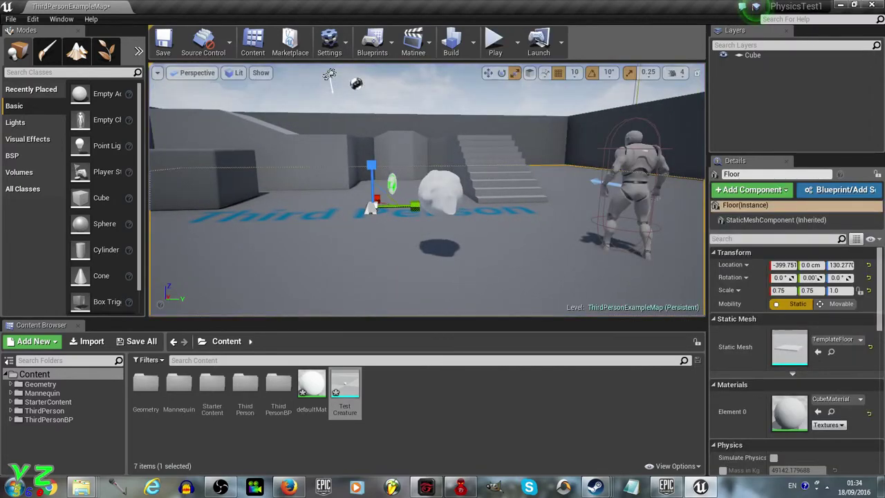
- Enable Simulate Physics on the placed TestCreature mesh, leaving its mass override off
click(441, 184)
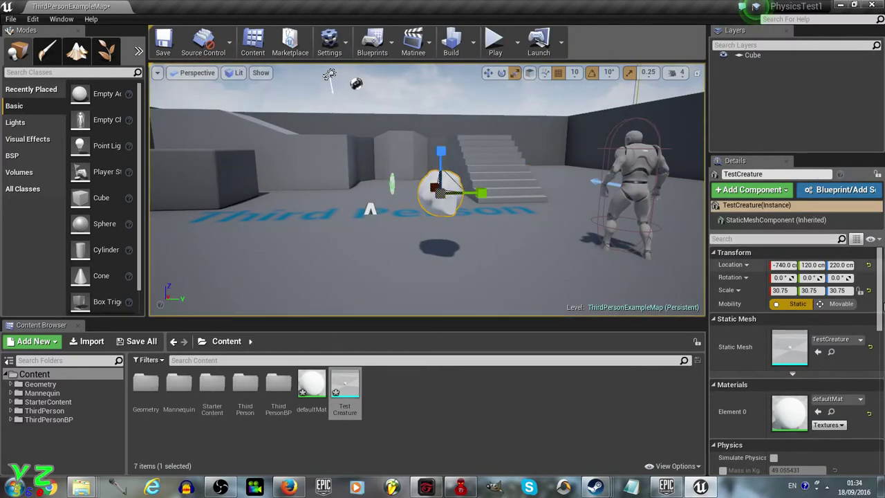
scroll(754, 301, down, 1)
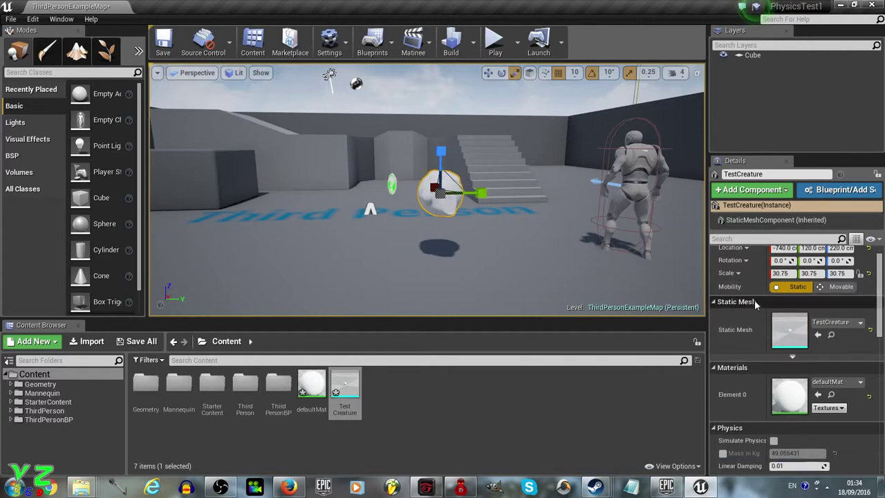
scroll(755, 301, down, 3)
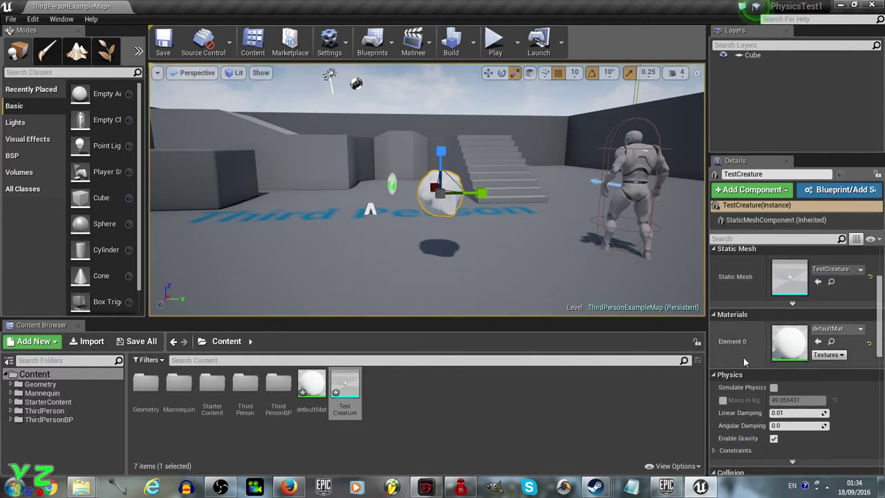
click(773, 388)
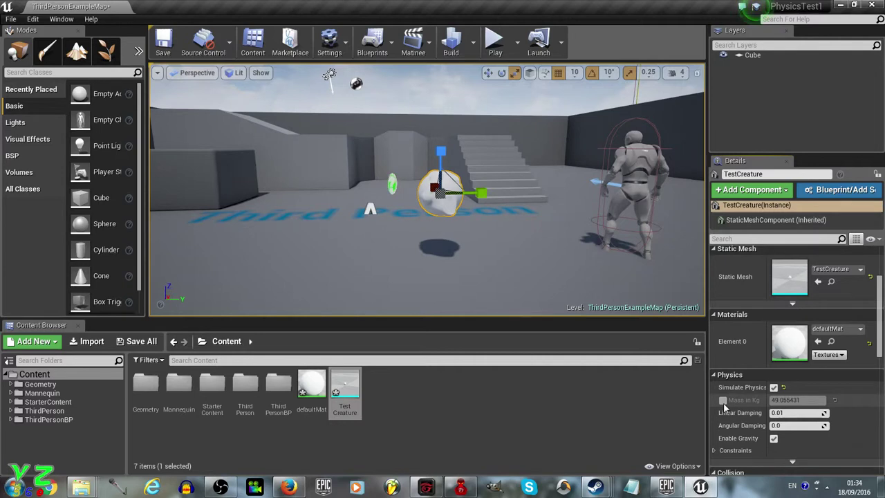
click(722, 401)
click(722, 401)
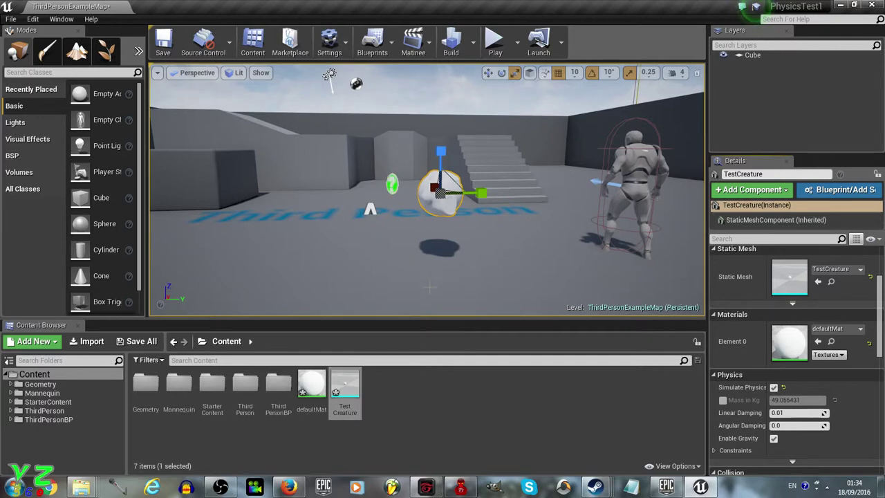
- Play the level from the floor in front of the TestCreature mesh and walk the character towards the creature
right_click(430, 286)
mouse_move(453, 286)
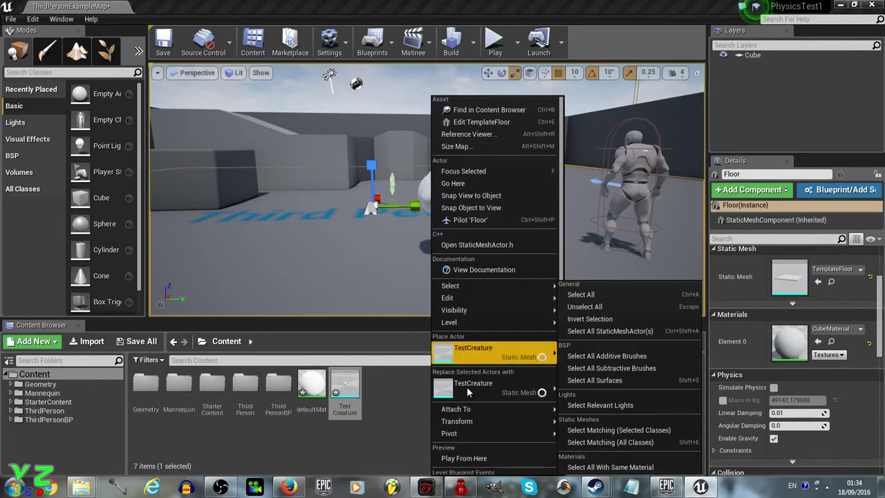
click(473, 459)
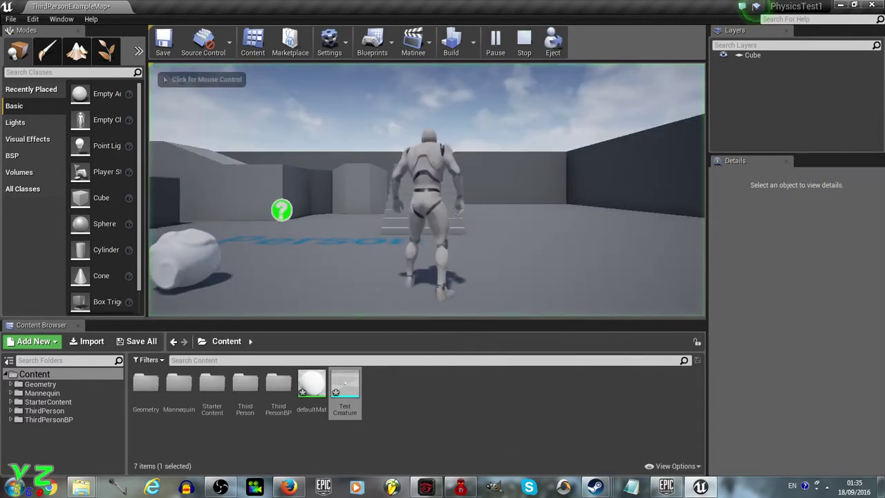
click(457, 208)
key(w)
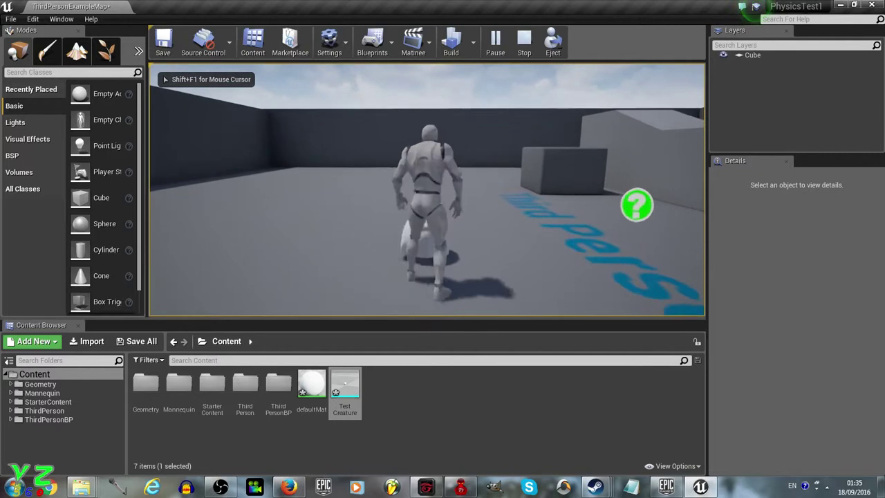
- Run and jump the character into the creature, pushing it along the arena walls to test its physics, and end the play session
key(w)
key(d)
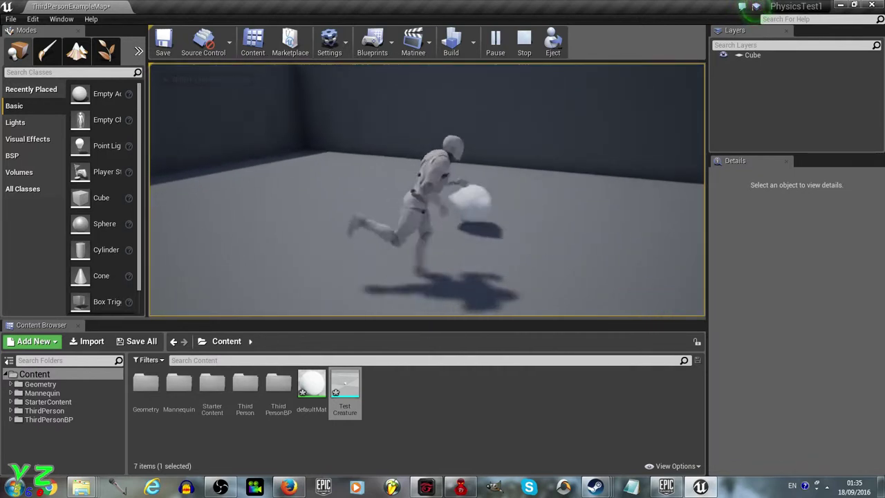
key(w)
key(d)
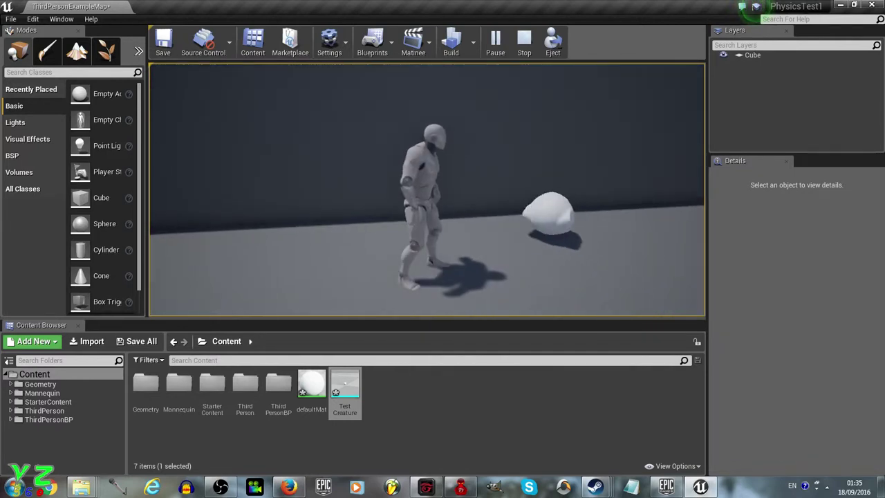
key(w)
key(d)
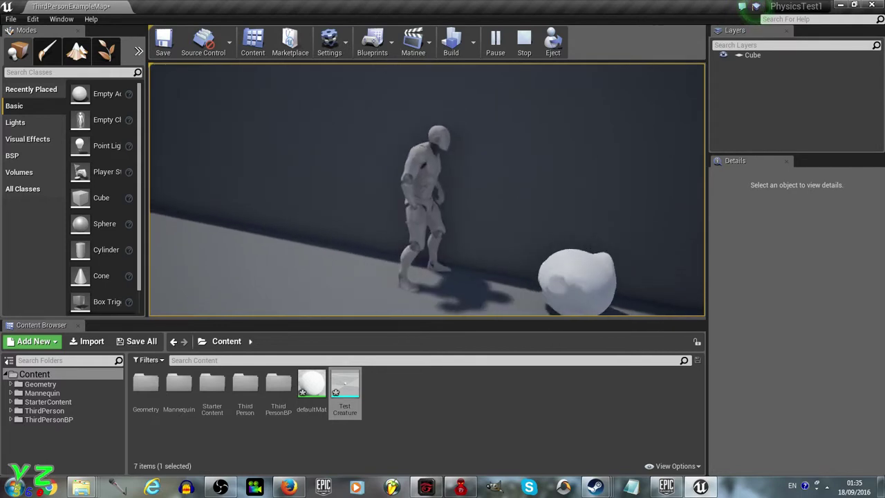
key(s)
key(d)
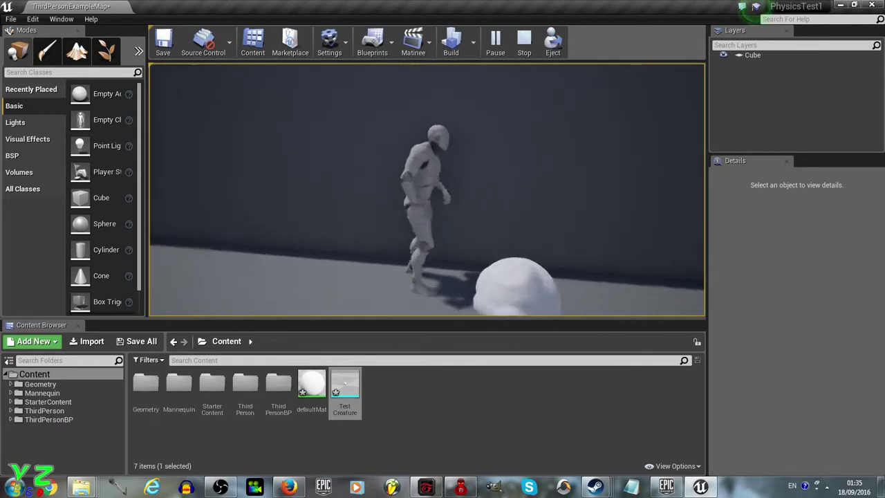
key(w)
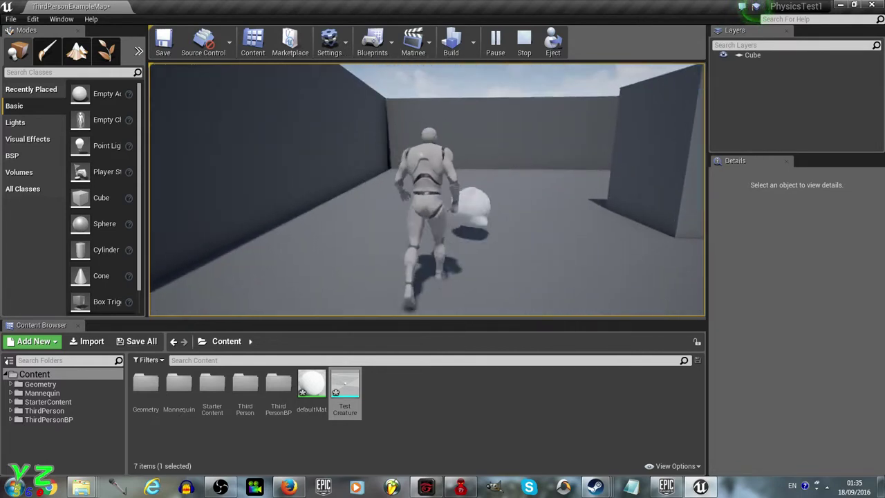
key(d)
key(w)
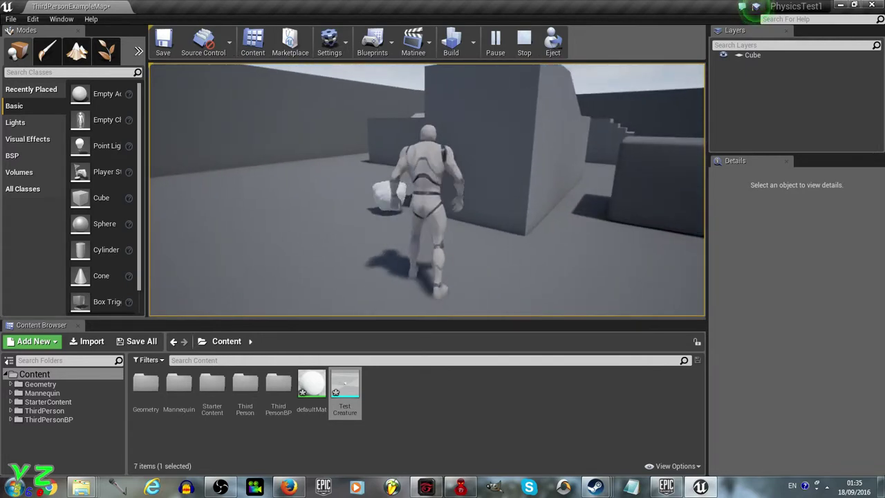
key(w)
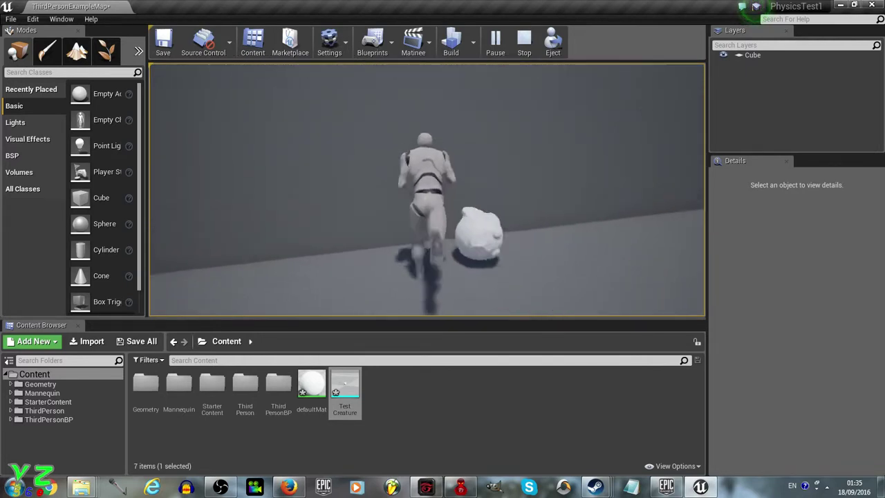
key(d)
key(w)
key(a)
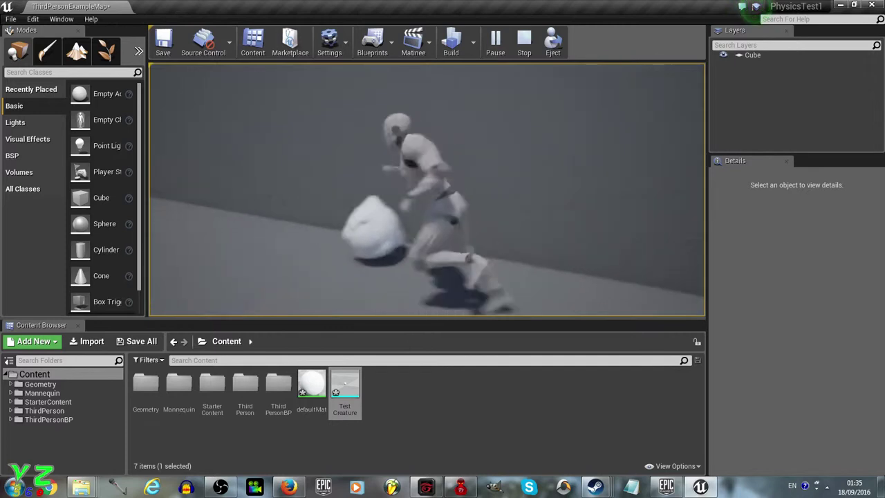
key(w)
key(d)
key(a)
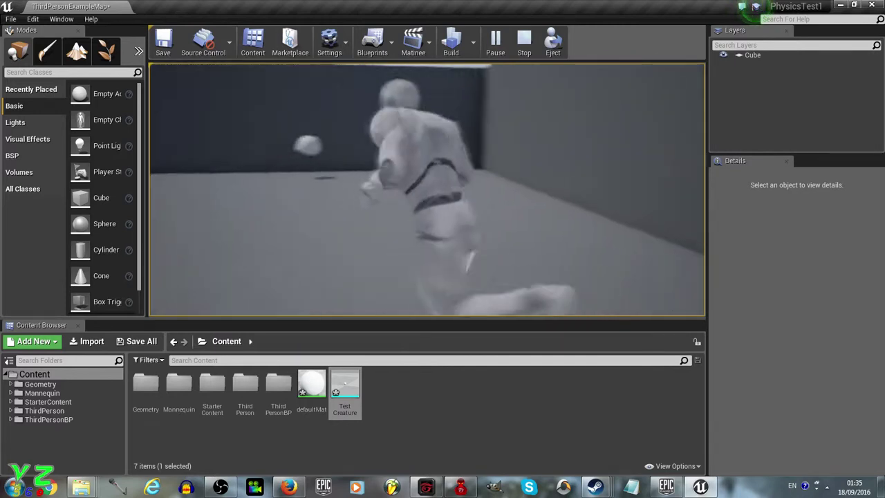
key(w)
key(space)
key(d)
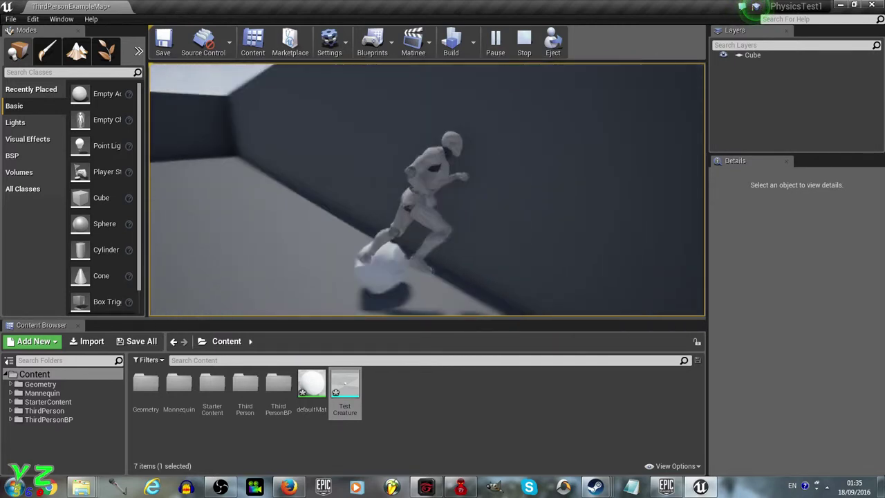
key(a)
key(w)
key(d)
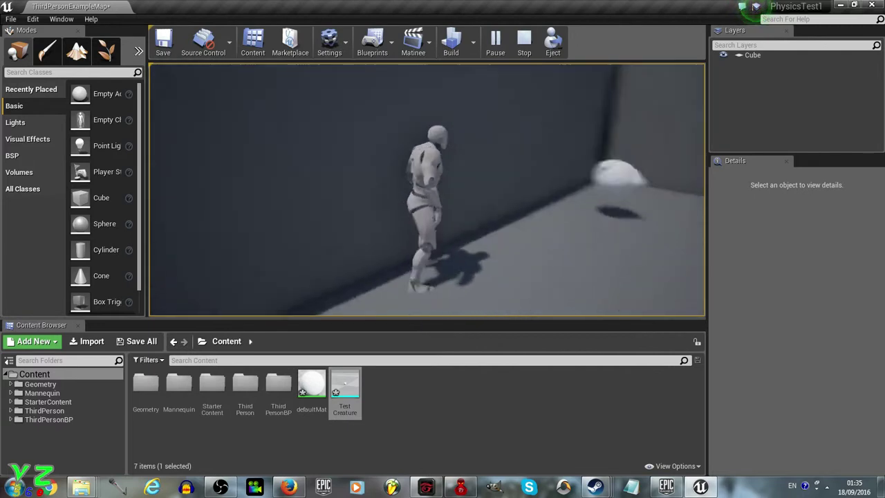
key(w)
key(w)
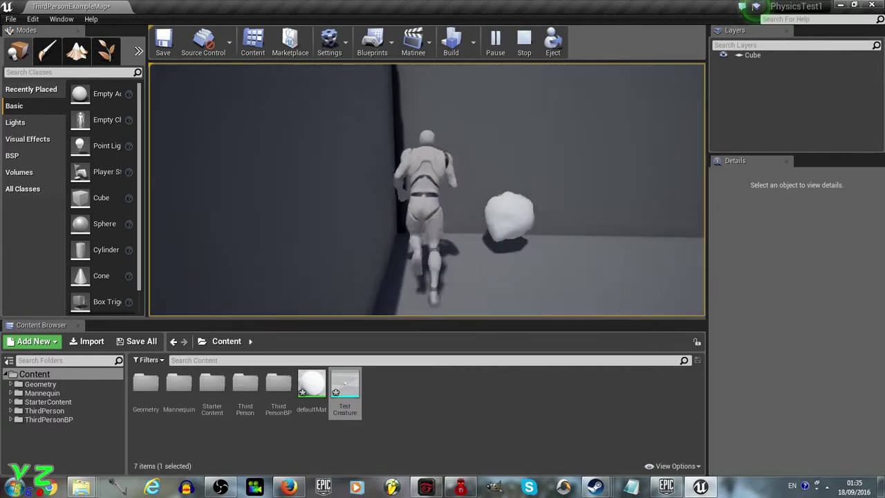
key(d)
key(s)
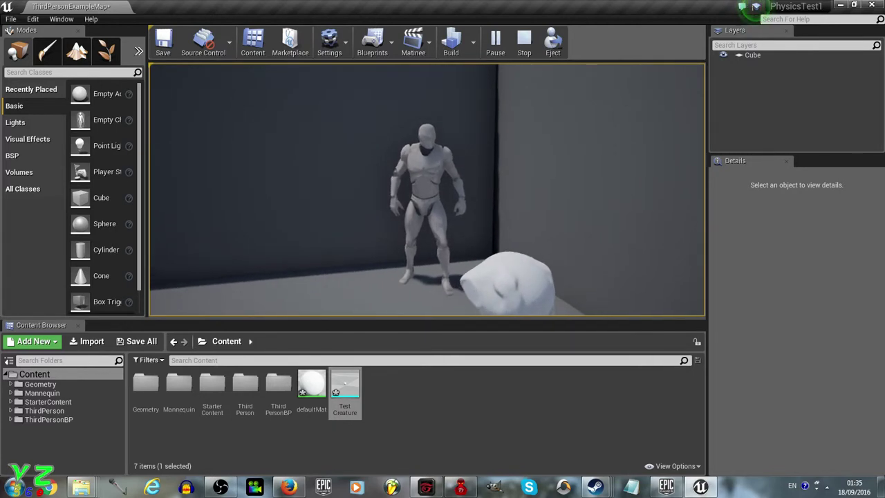
key(Escape)
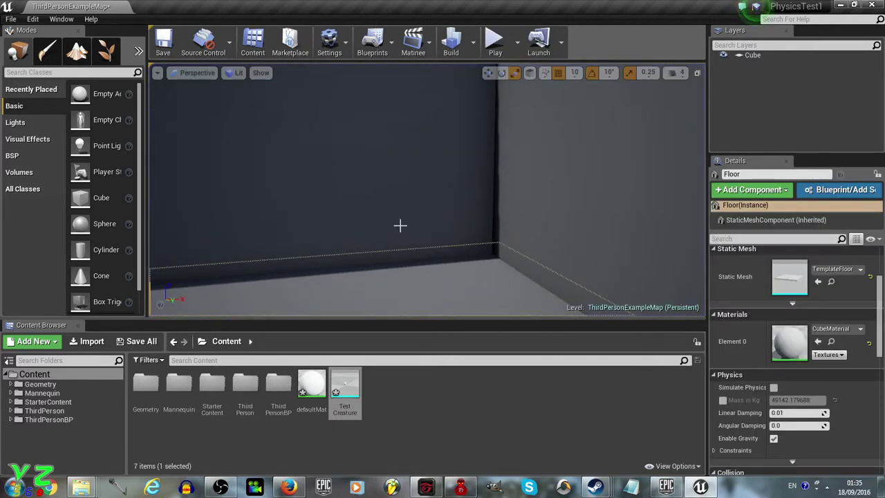